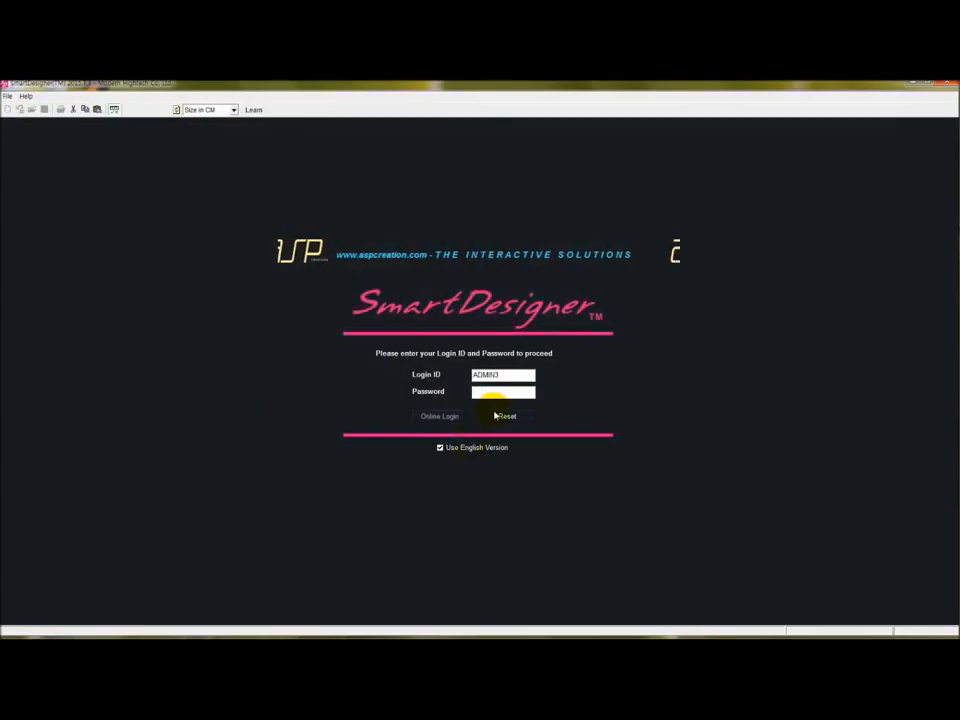
Log in and create a new A4 portrait drape image at 400 dpi in full colours.
key("Return")
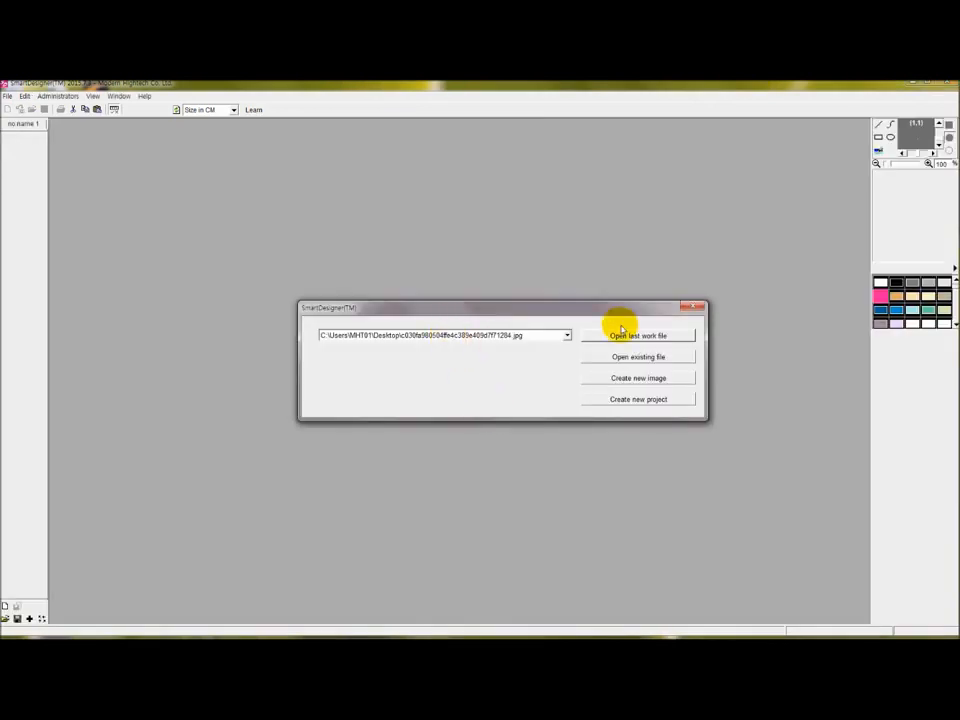
left_click(694, 309)
left_click(8, 96)
left_click(30, 108)
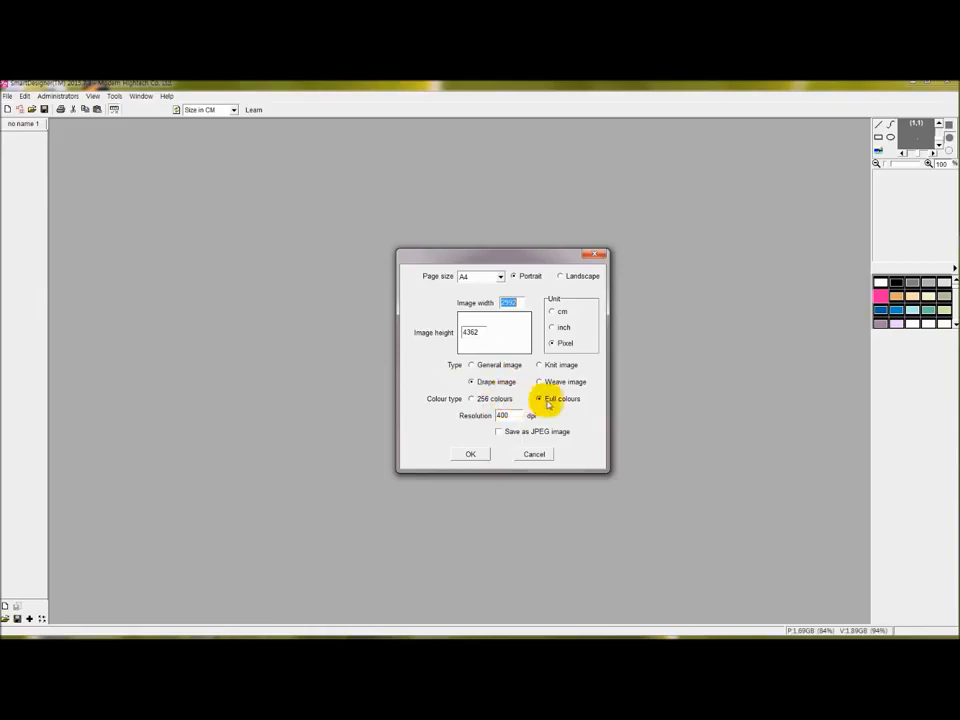
left_click(470, 454)
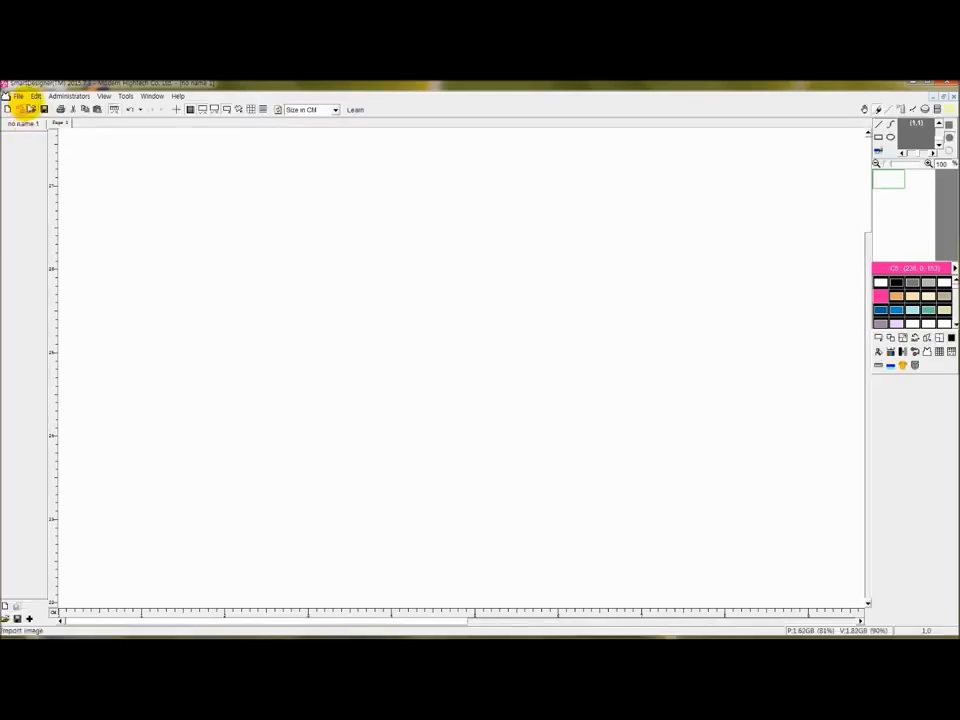
Open the model photo, add it to the image list, and close its window without saving.
left_click(32, 112)
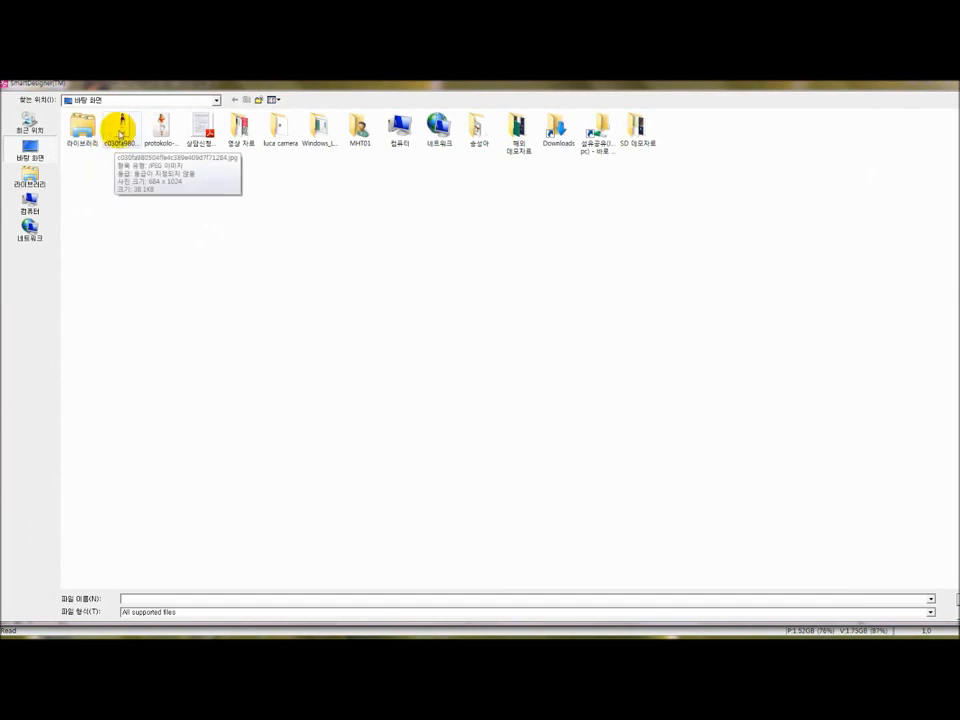
double_click(122, 135)
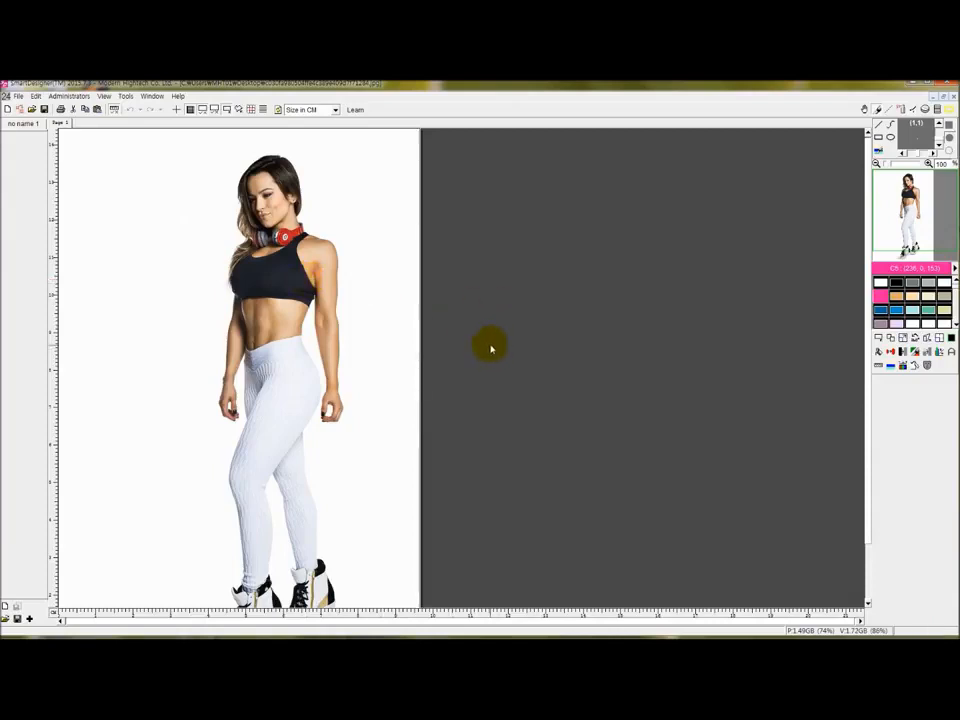
left_click(30, 619)
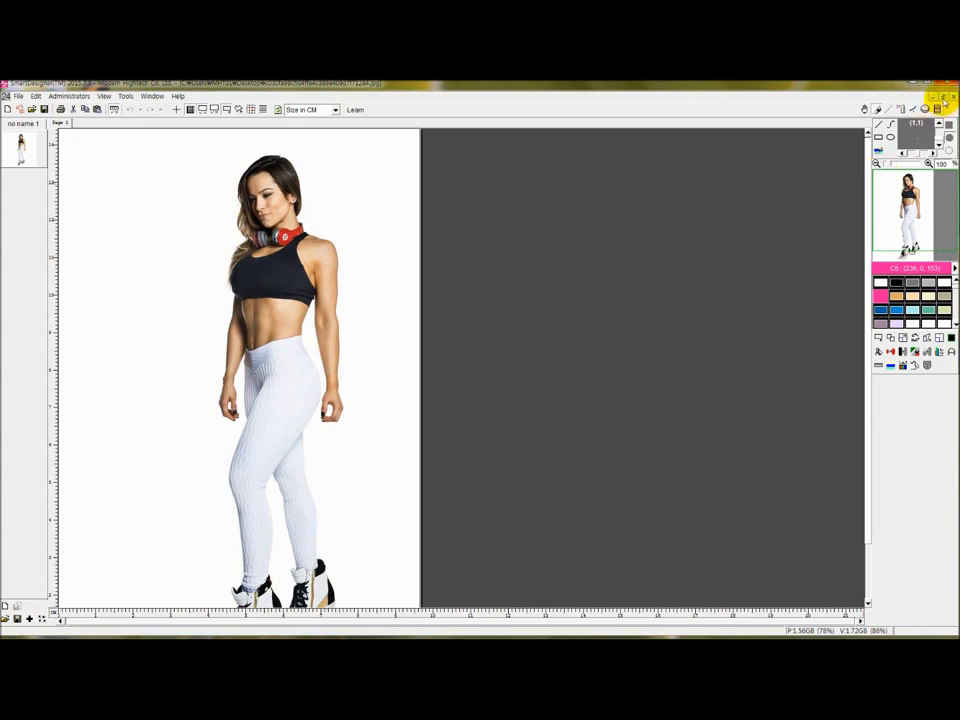
left_click(944, 97)
left_click_drag(454, 141, 466, 174)
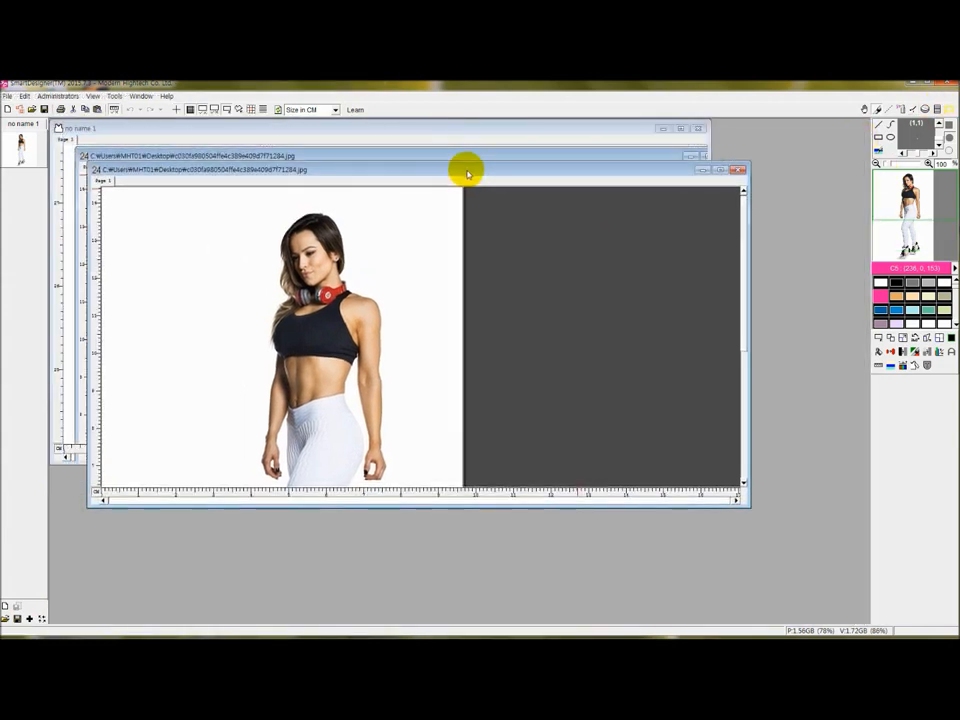
left_click(737, 171)
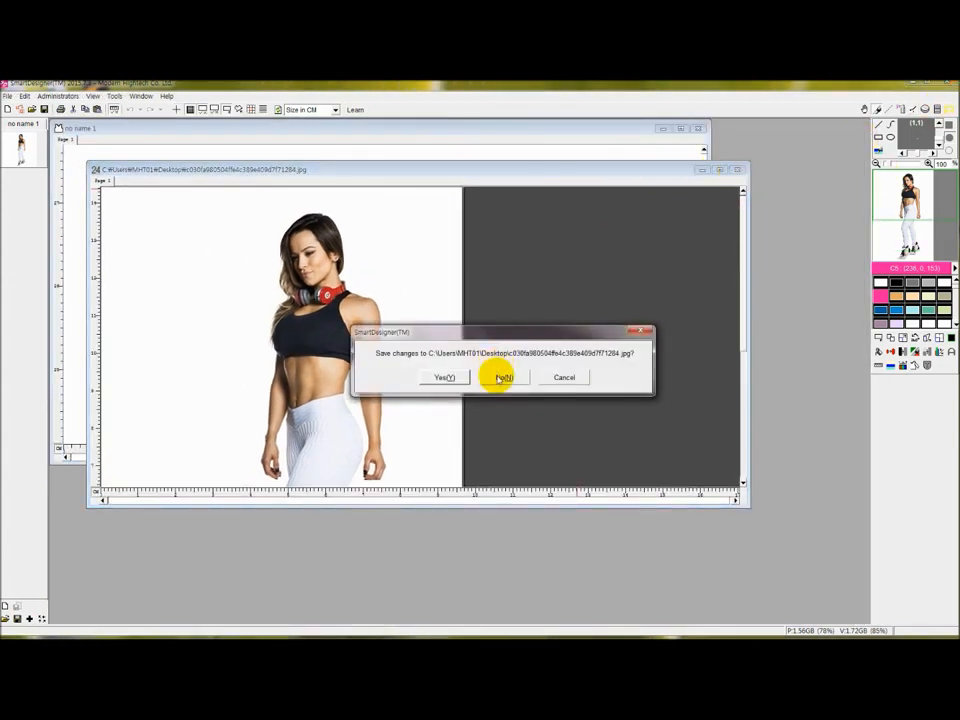
left_click(501, 379)
Maximize 'no name 1' and paste the copied photo thumbnail onto its blank canvas.
double_click(157, 133)
right_click(22, 156)
left_click(40, 164)
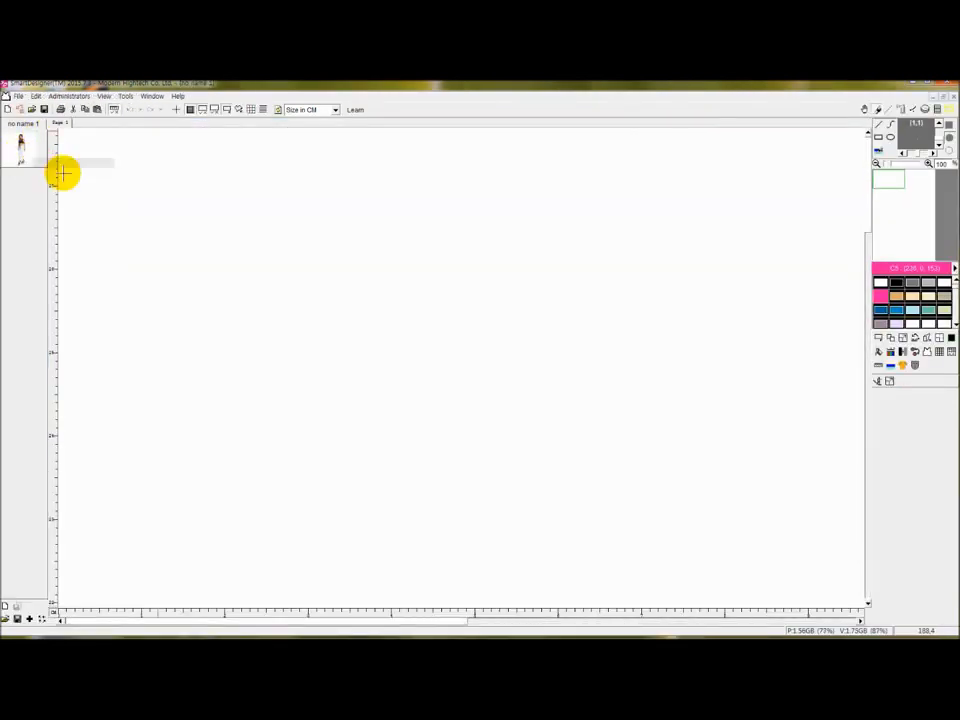
key("ctrl+v")
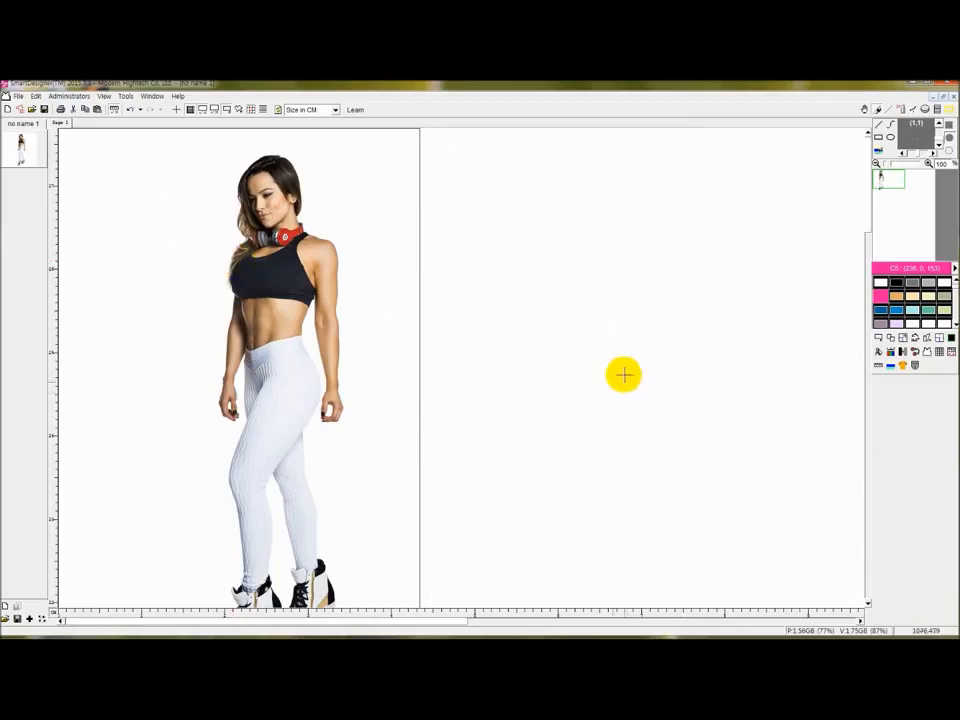
scroll(640, 360, "down", 3)
scroll(570, 360, "up", 3)
scroll(580, 339, "down", 1)
scroll(600, 341, "up", 1)
scroll(560, 340, "down", 3)
scroll(572, 339, "up", 1)
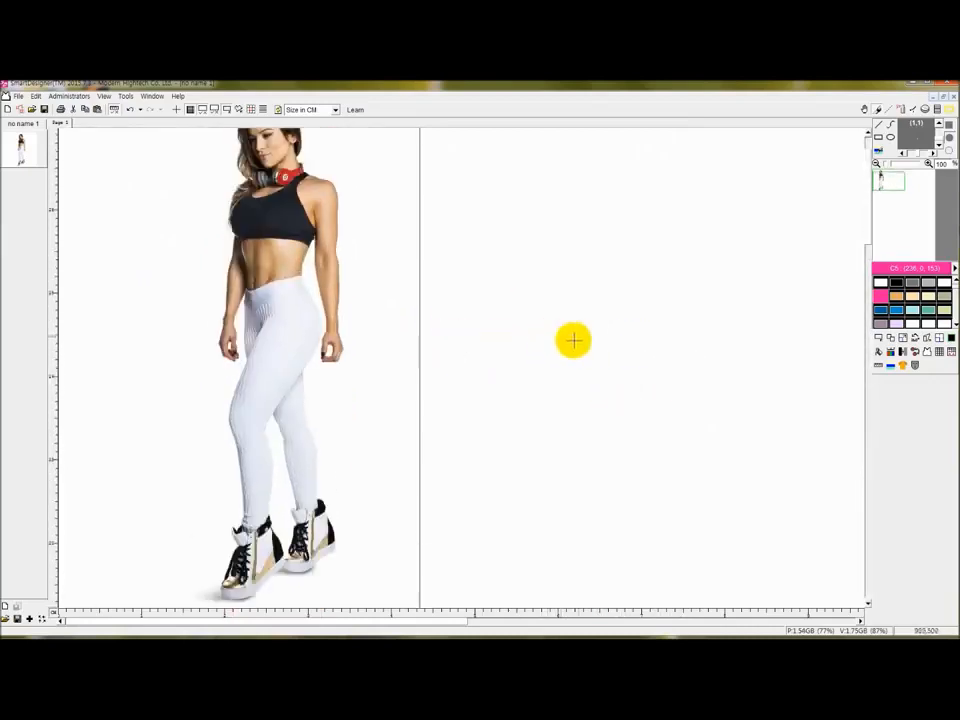
With Pick area by curve, trace the waistband's hip edge and the outer thigh.
left_click(927, 353)
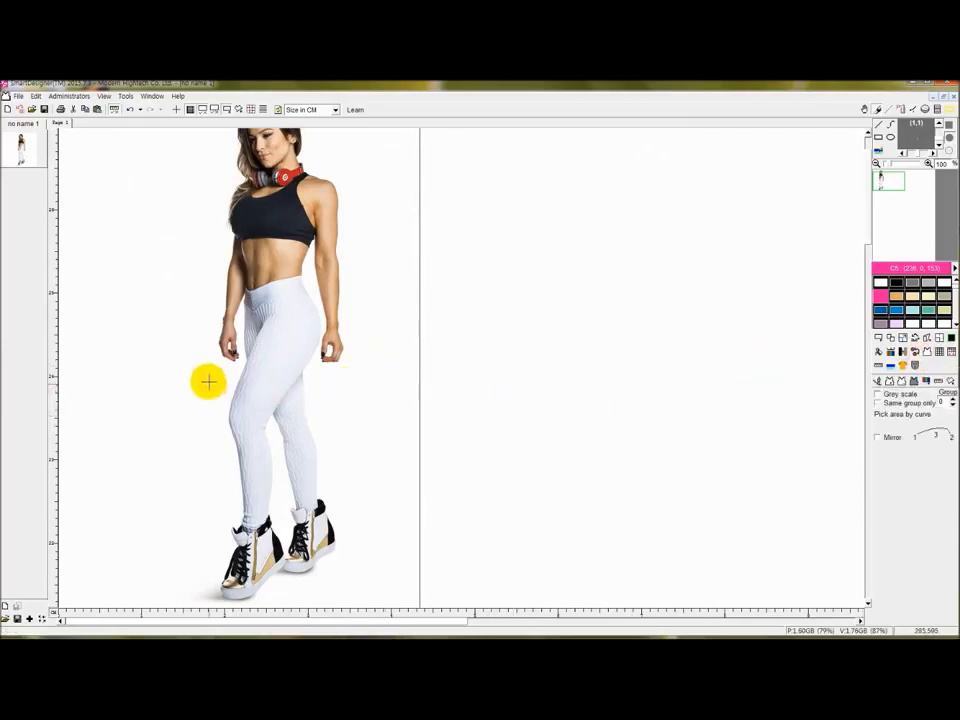
scroll(255, 375, "up", 1)
scroll(403, 285, "up", 1)
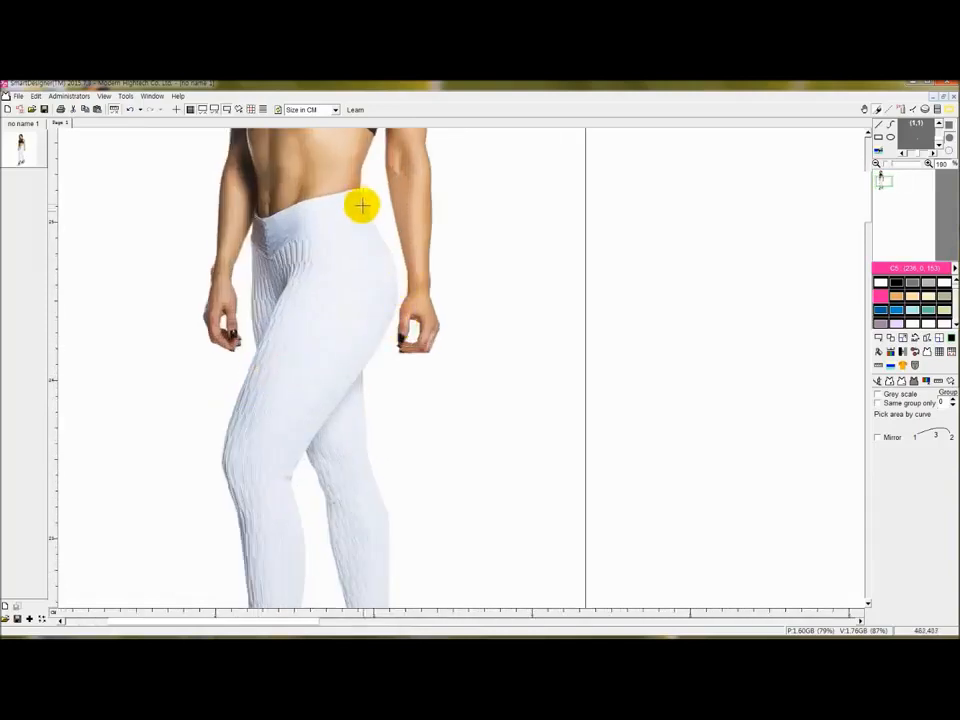
left_click(359, 188)
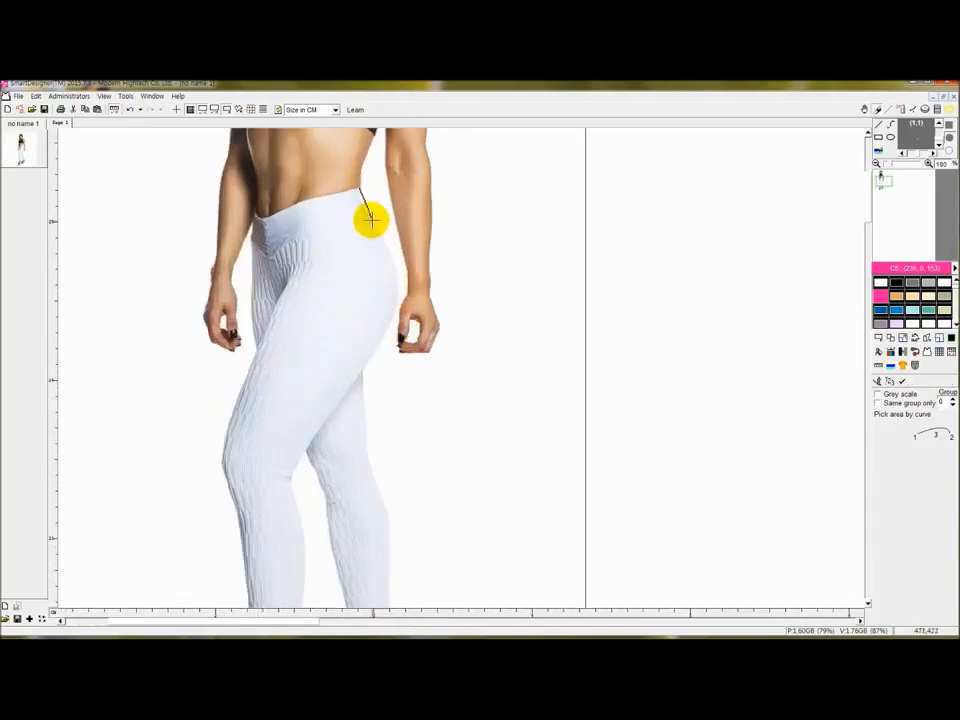
left_click(407, 275)
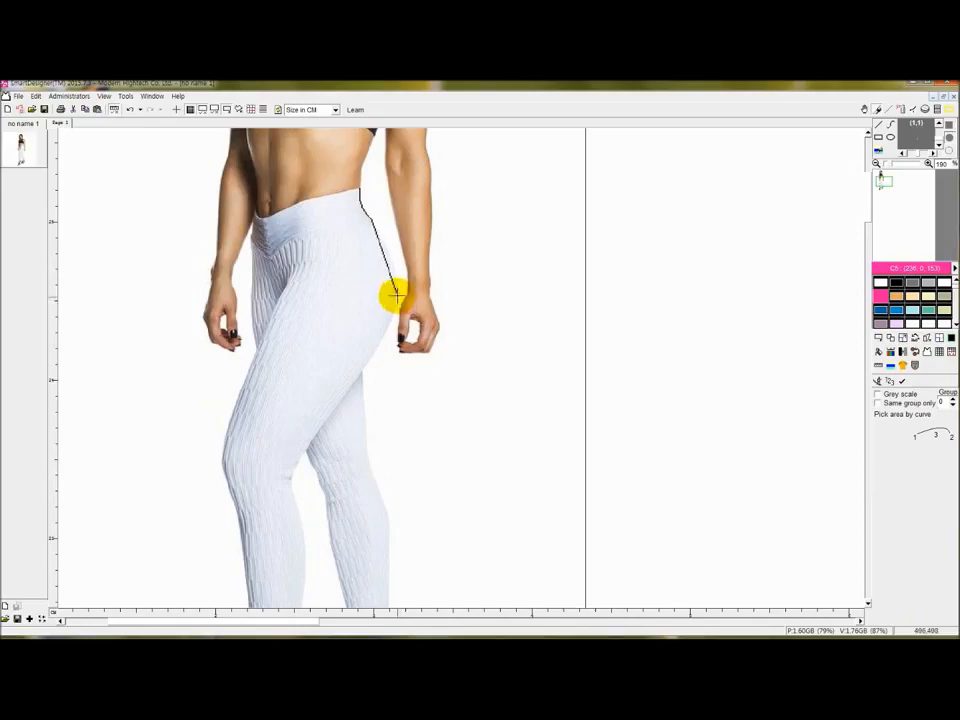
left_click(397, 293)
left_click(389, 255)
left_click(362, 373)
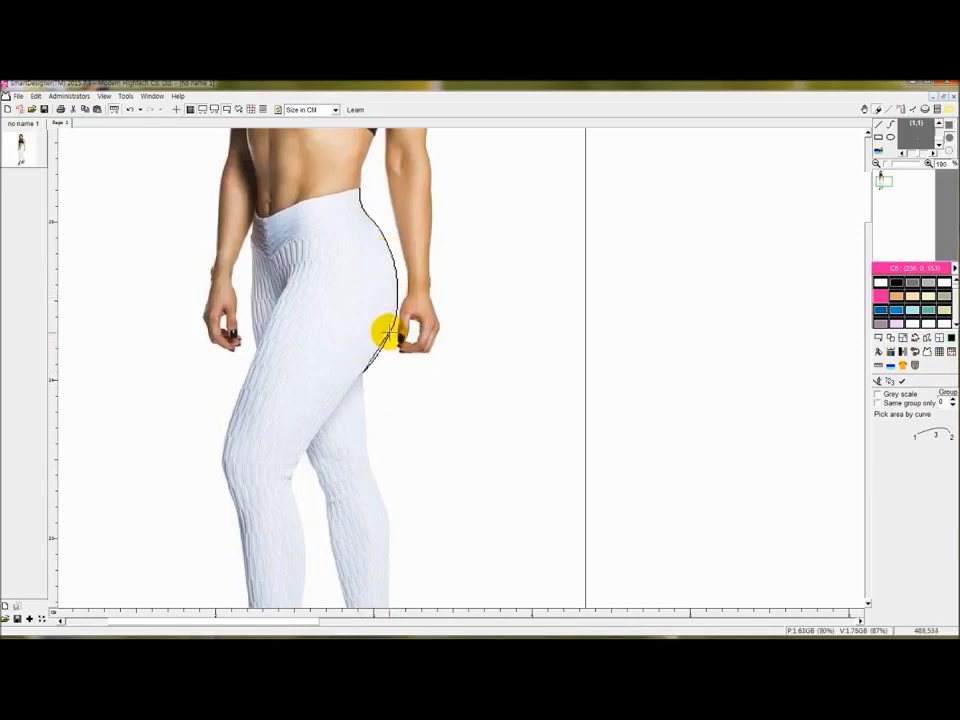
scroll(364, 396, "down", 3)
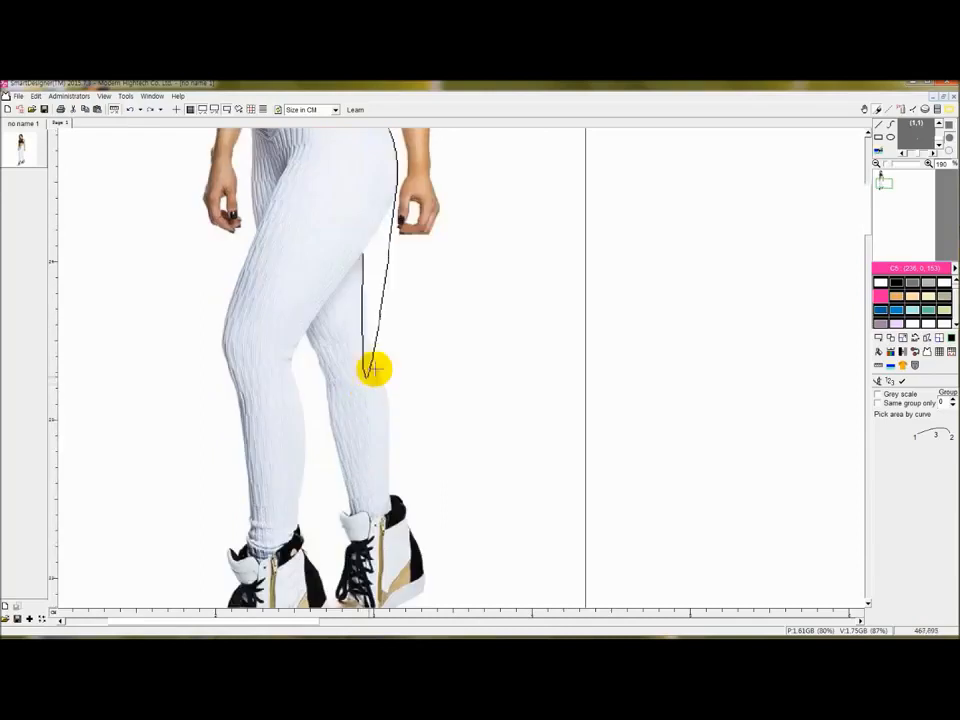
scroll(367, 381, "up", 3)
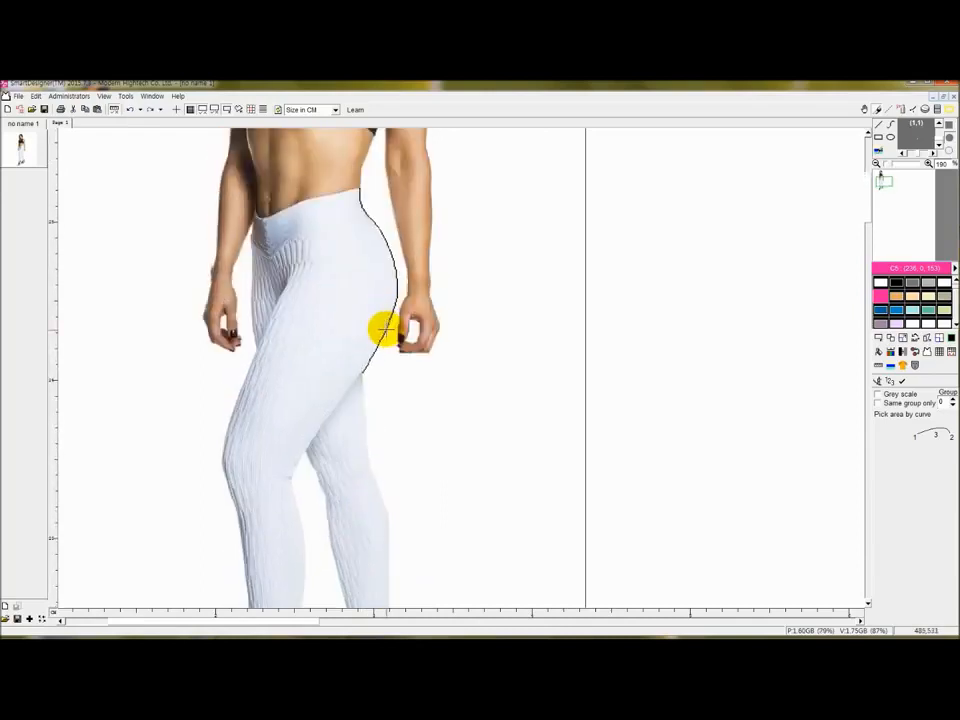
left_click(384, 329)
Extend the outline down the outer calf, bending the segment to the leg edge.
scroll(360, 425, "down", 2)
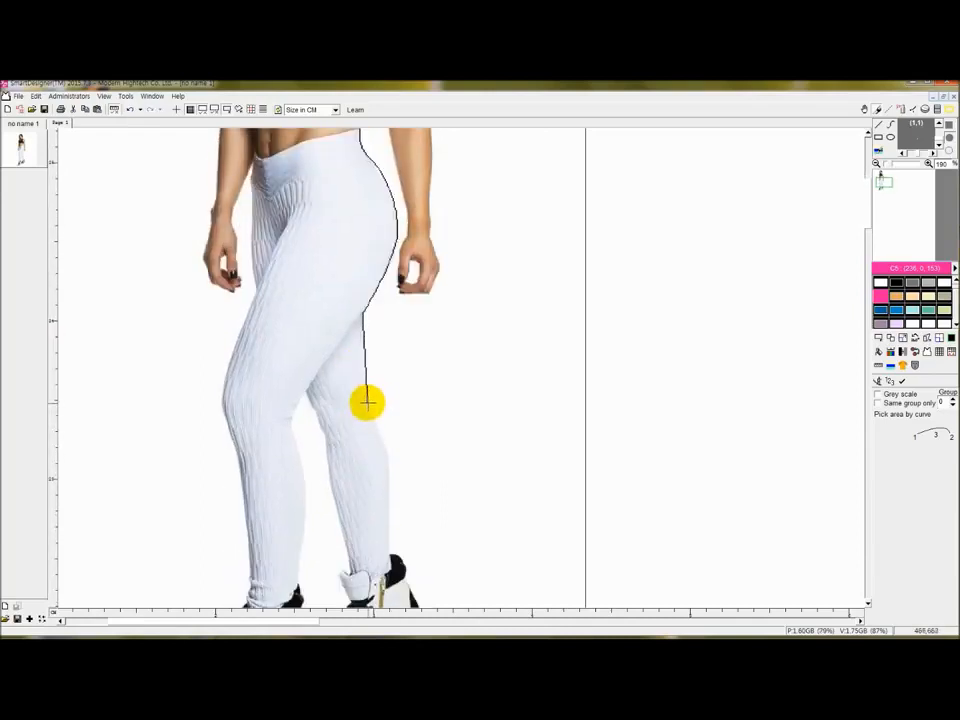
scroll(420, 484, "down", 3)
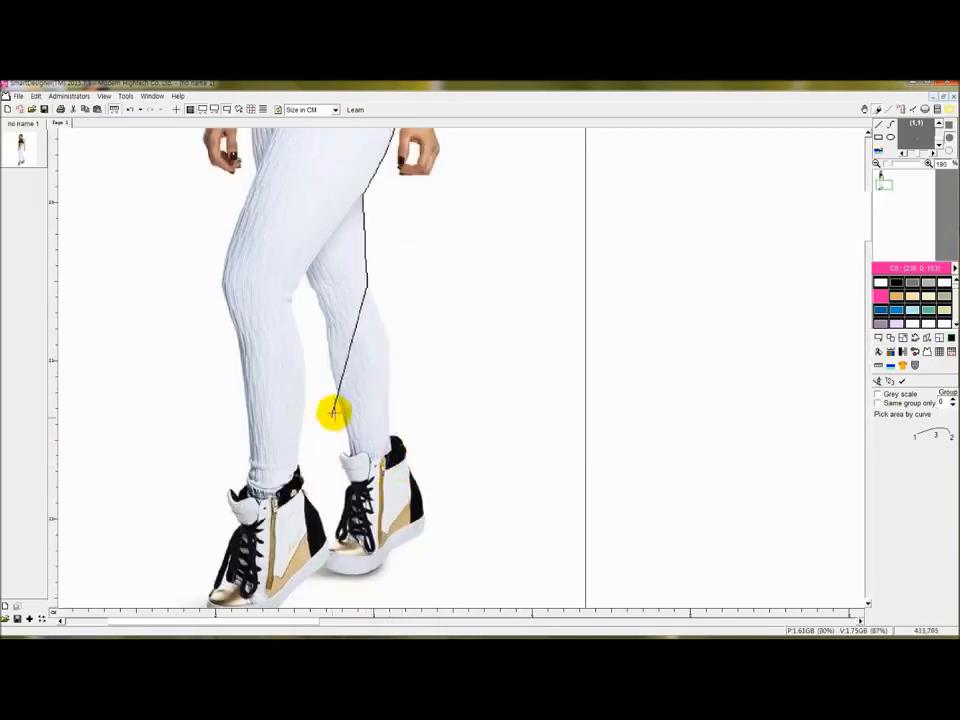
scroll(382, 386, "up", 1)
scroll(382, 386, "up", 1)
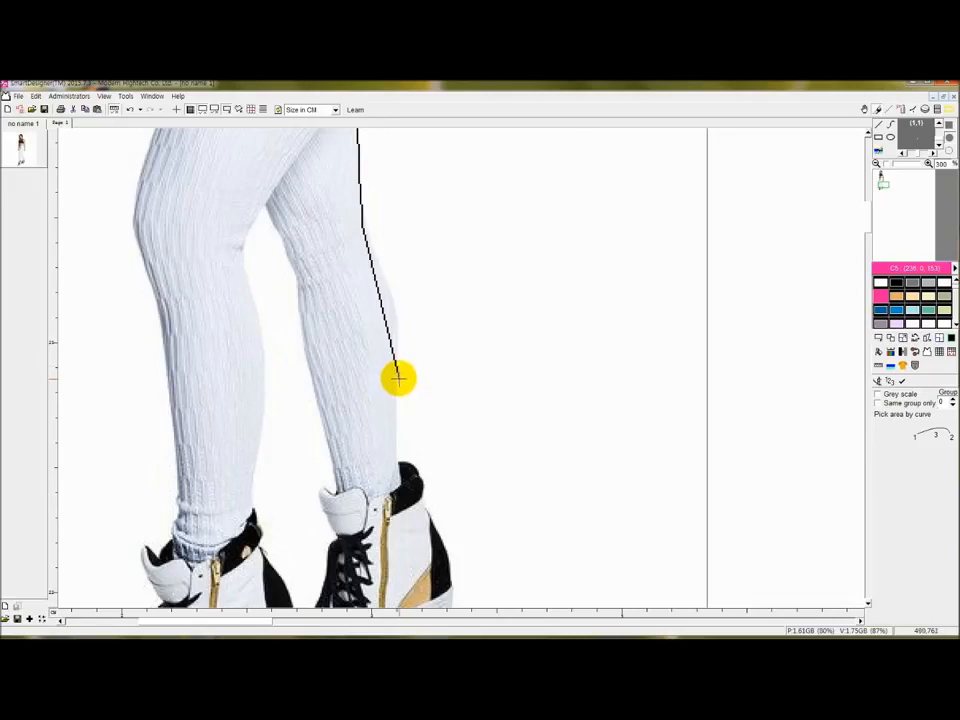
left_click(398, 379)
left_click(395, 308)
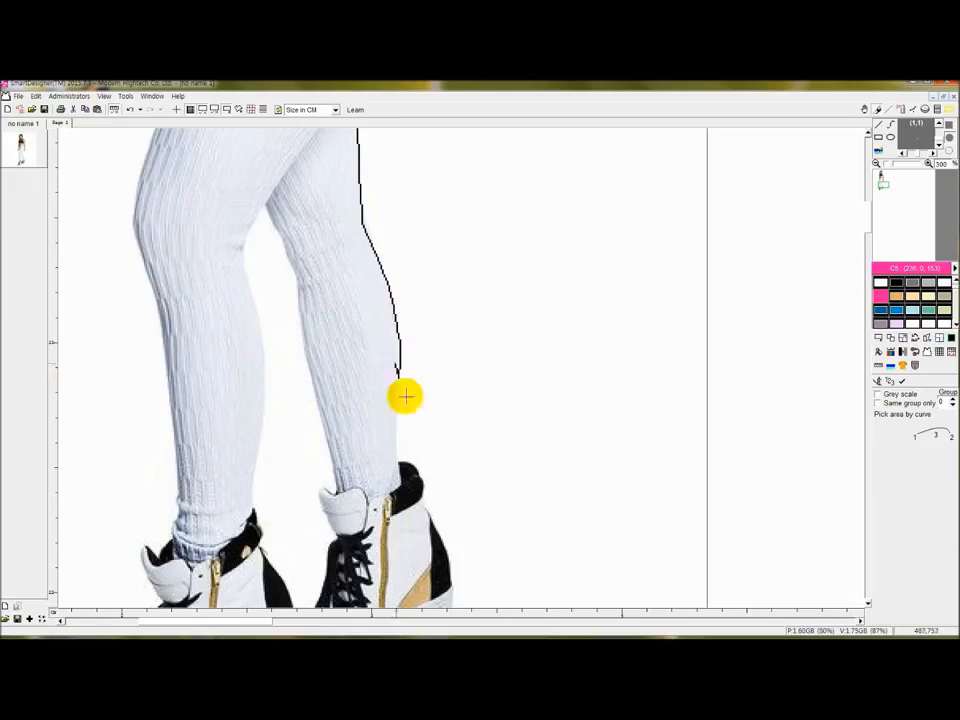
Add outline points at the heel and shoe top, then up the inner leg to the ankle.
left_click(398, 462)
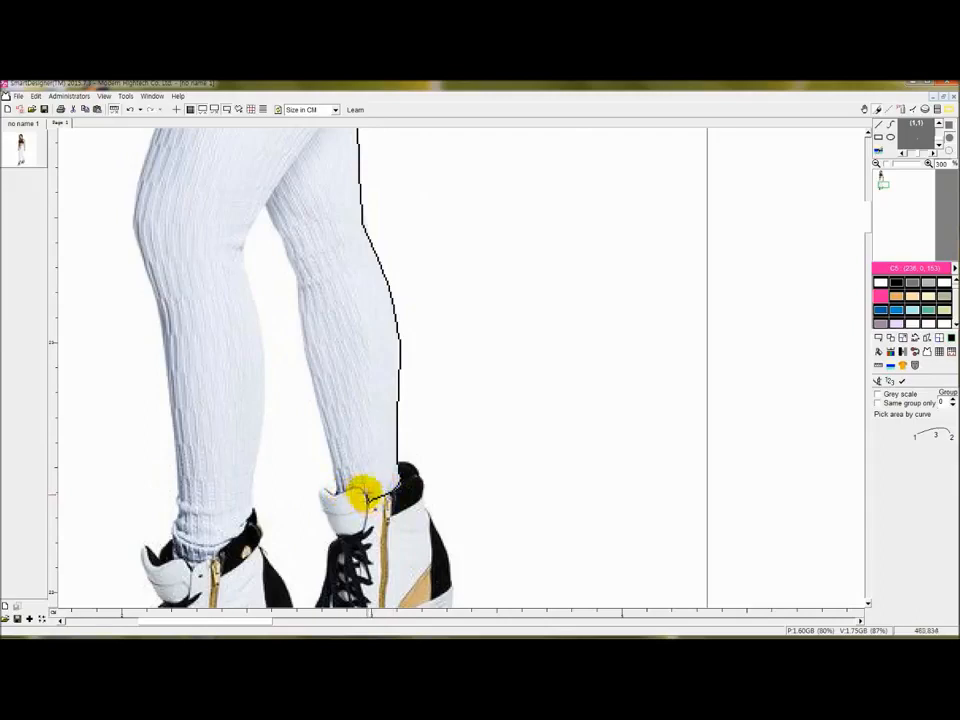
left_click(338, 489)
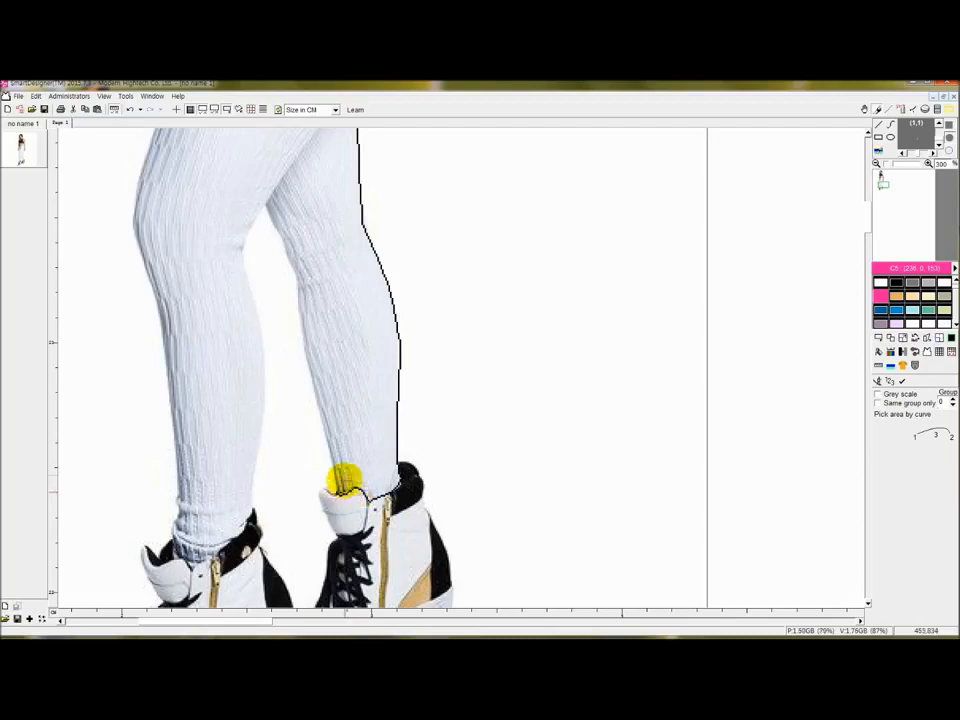
left_click(296, 291)
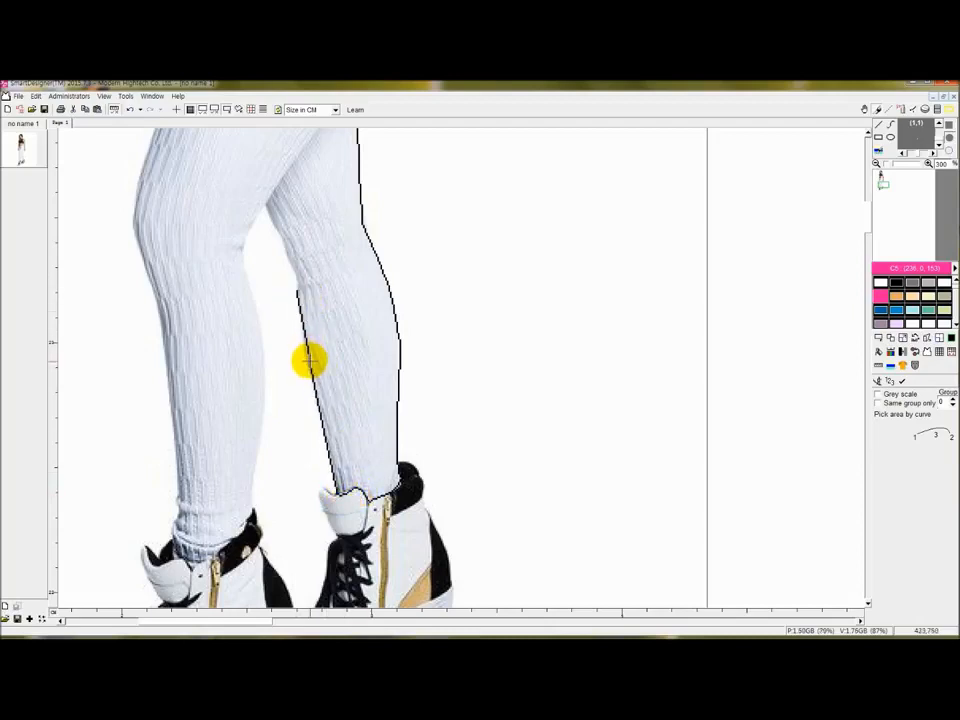
scroll(309, 347, "up", 3)
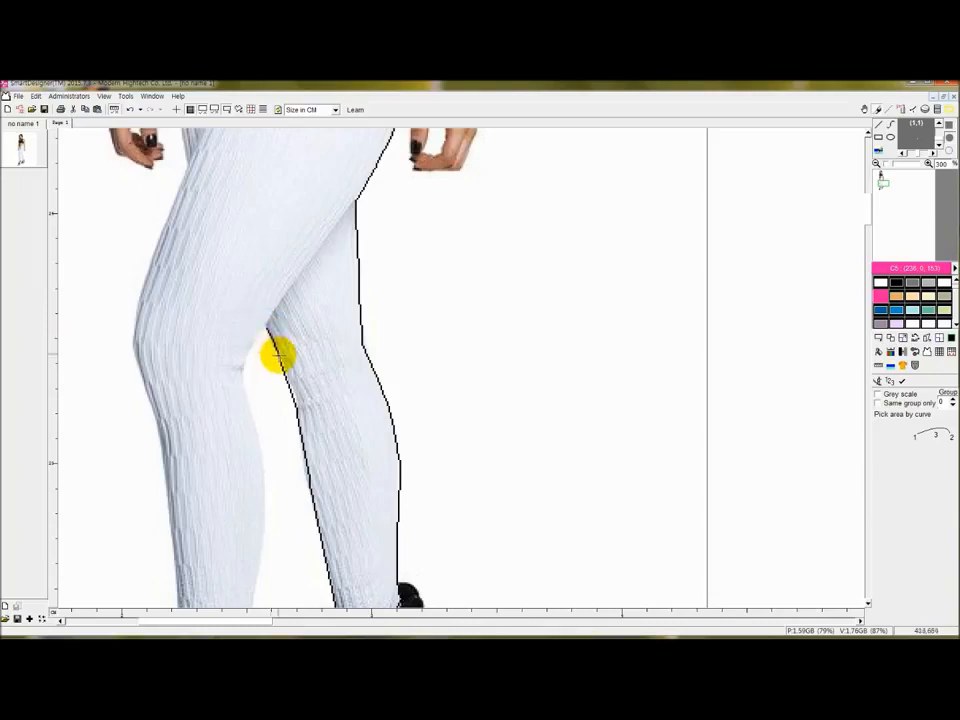
left_click(254, 412)
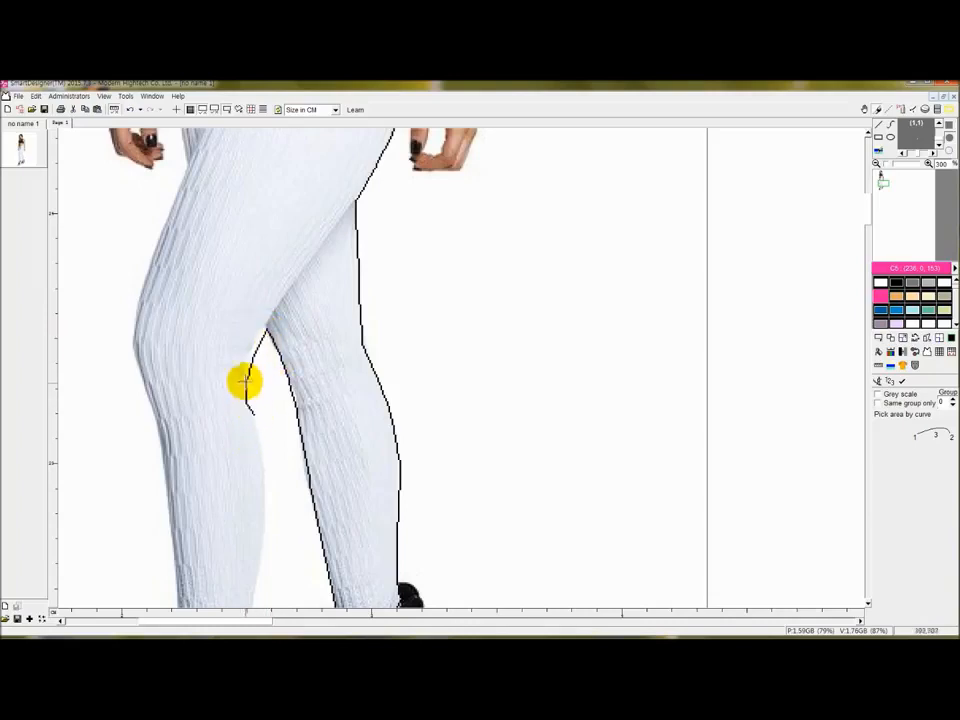
left_click(243, 369)
scroll(261, 431, "down", 3)
left_click(251, 443)
Continue the outline along the lower leg and up the left leg's outer thigh.
left_click(264, 350)
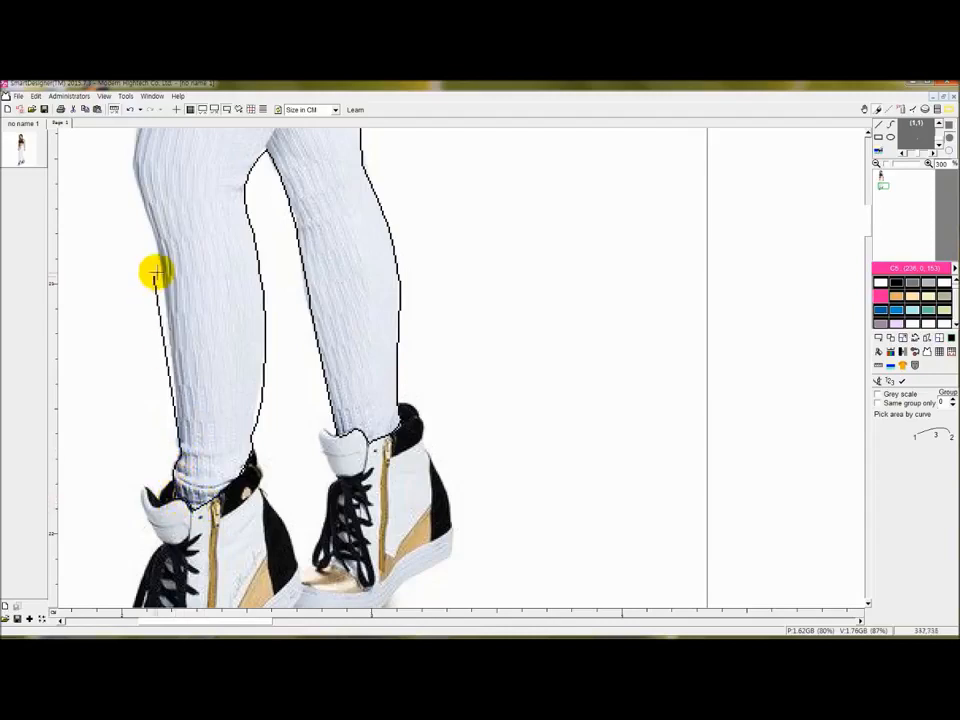
scroll(162, 285, "up", 3)
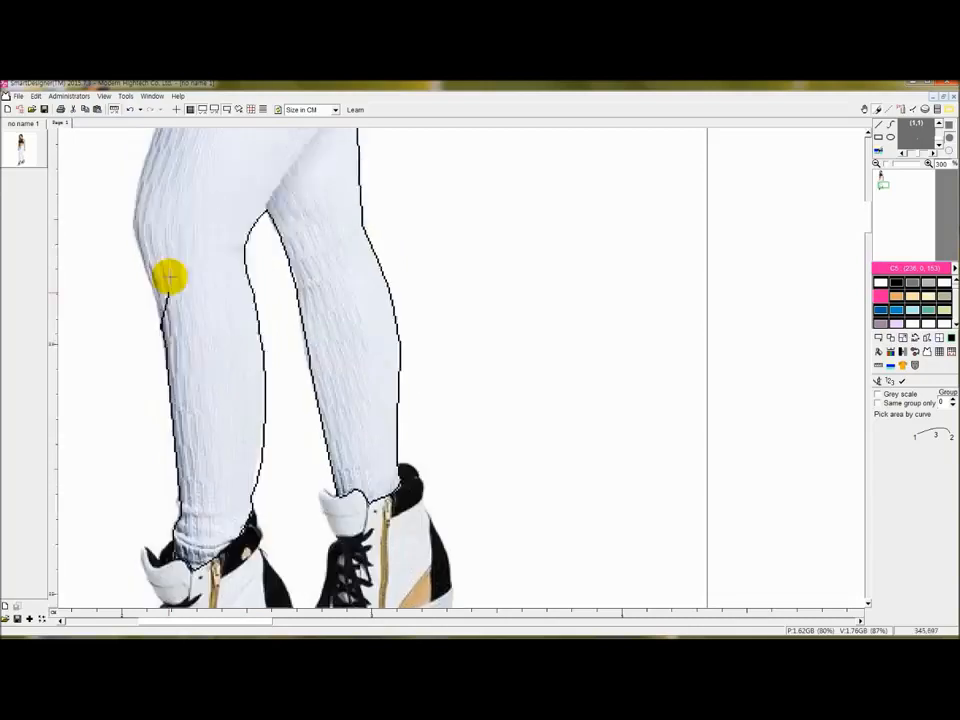
left_click(136, 254)
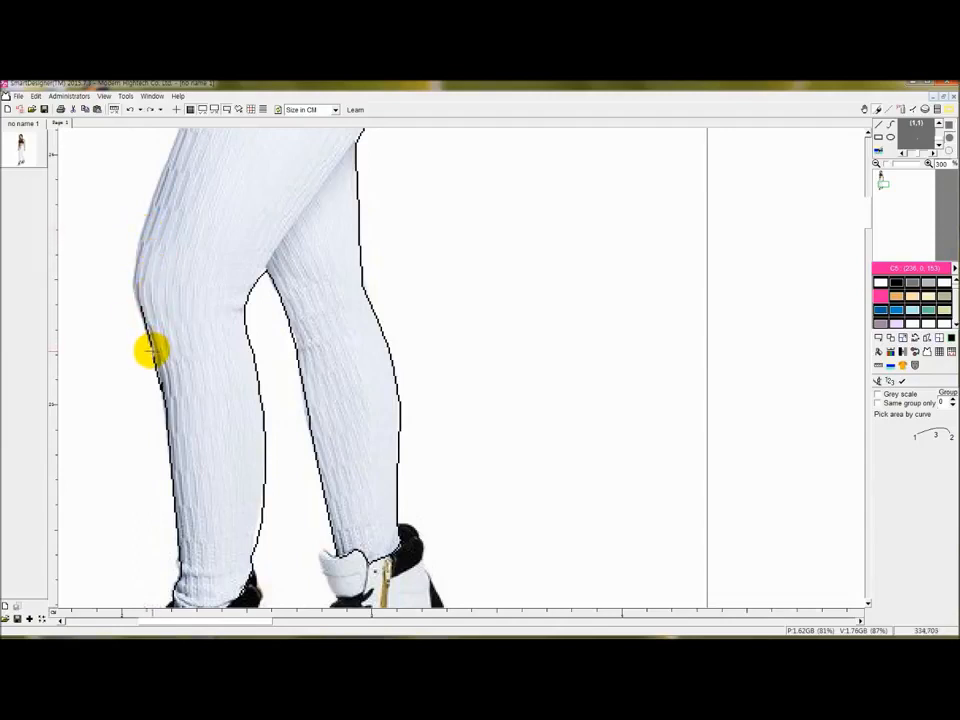
left_click(140, 232)
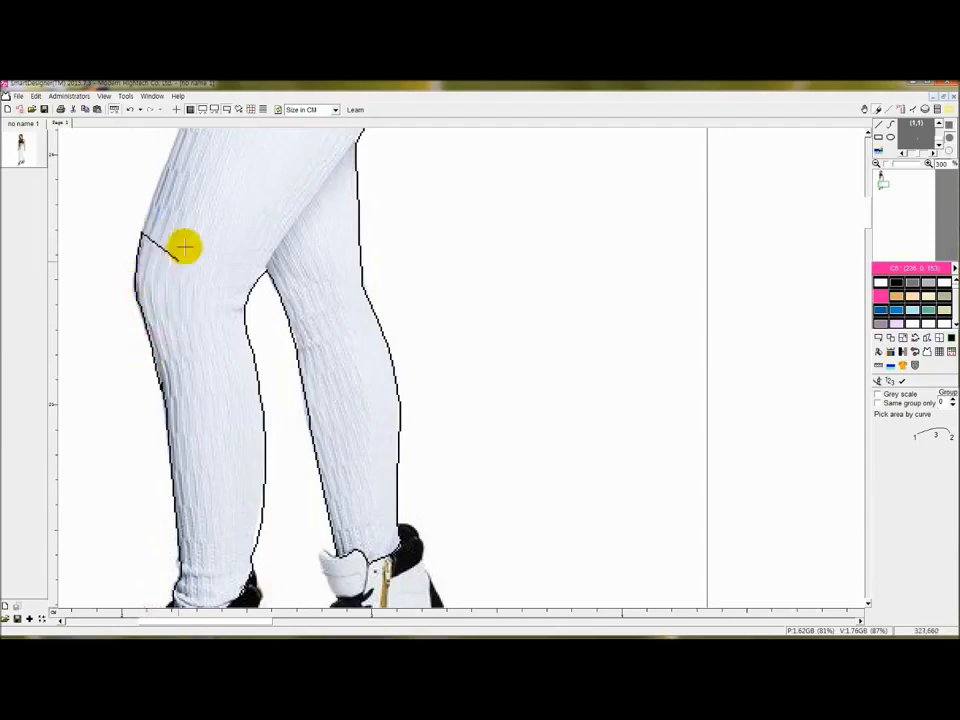
scroll(187, 245, "down", 2)
scroll(192, 234, "up", 3)
scroll(199, 262, "up", 2)
scroll(194, 340, "up", 1)
scroll(172, 405, "down", 1)
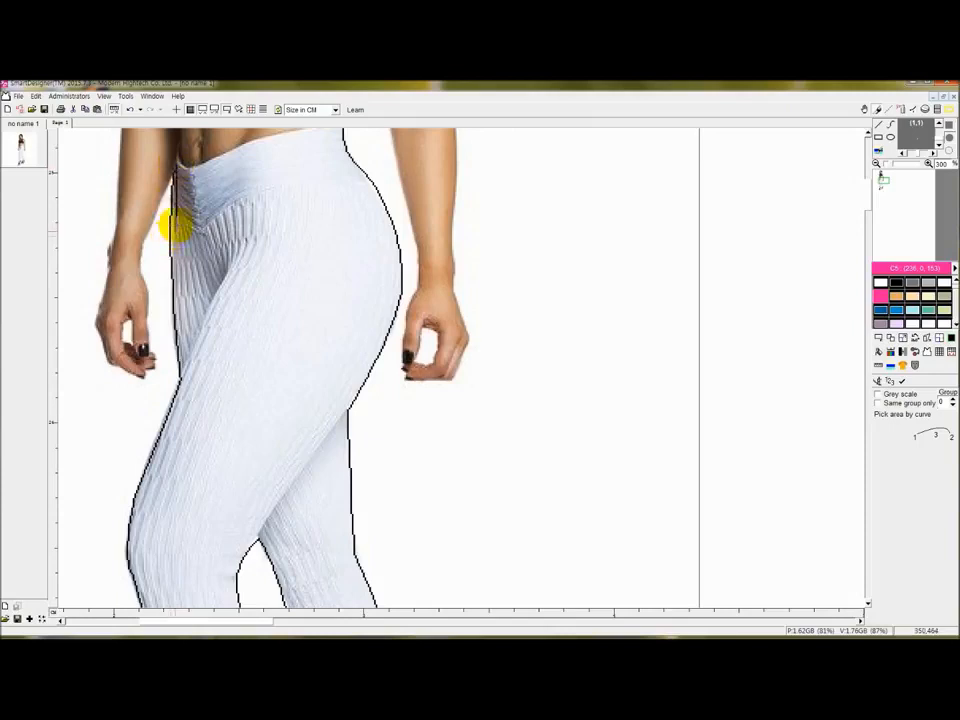
scroll(175, 226, "up", 2)
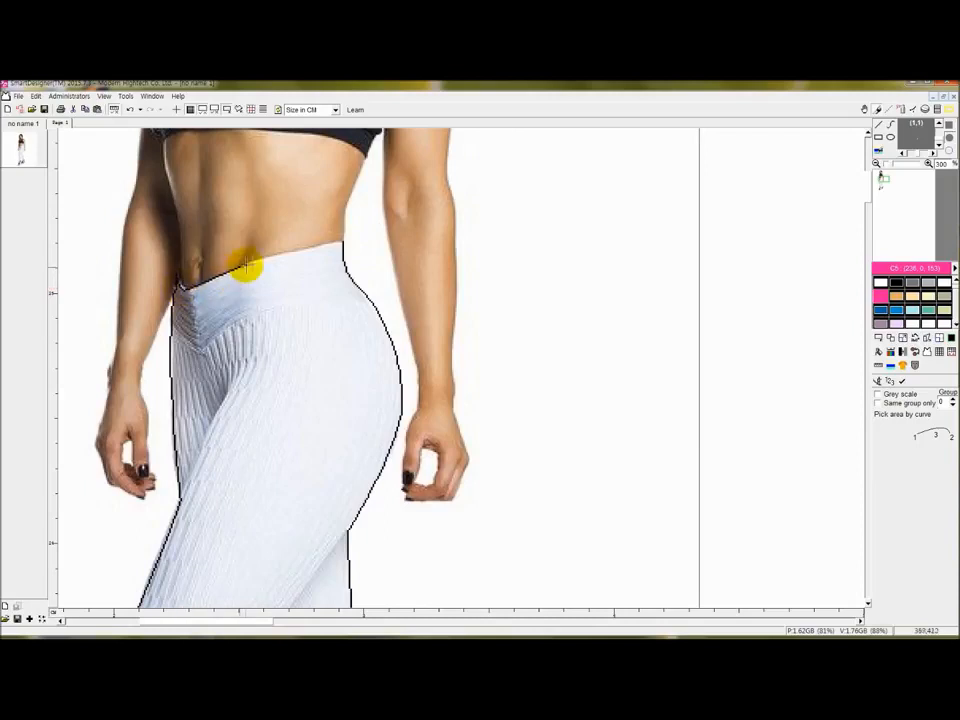
Add the waistband corner point and confirm the closed outline as a selection.
left_click(341, 243)
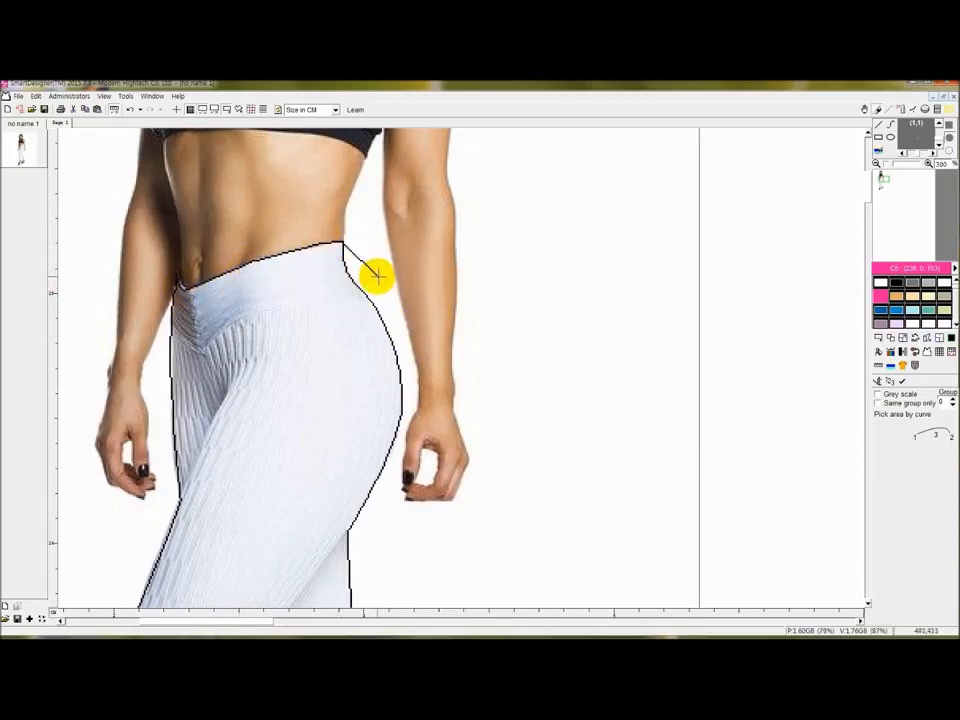
right_click(343, 270)
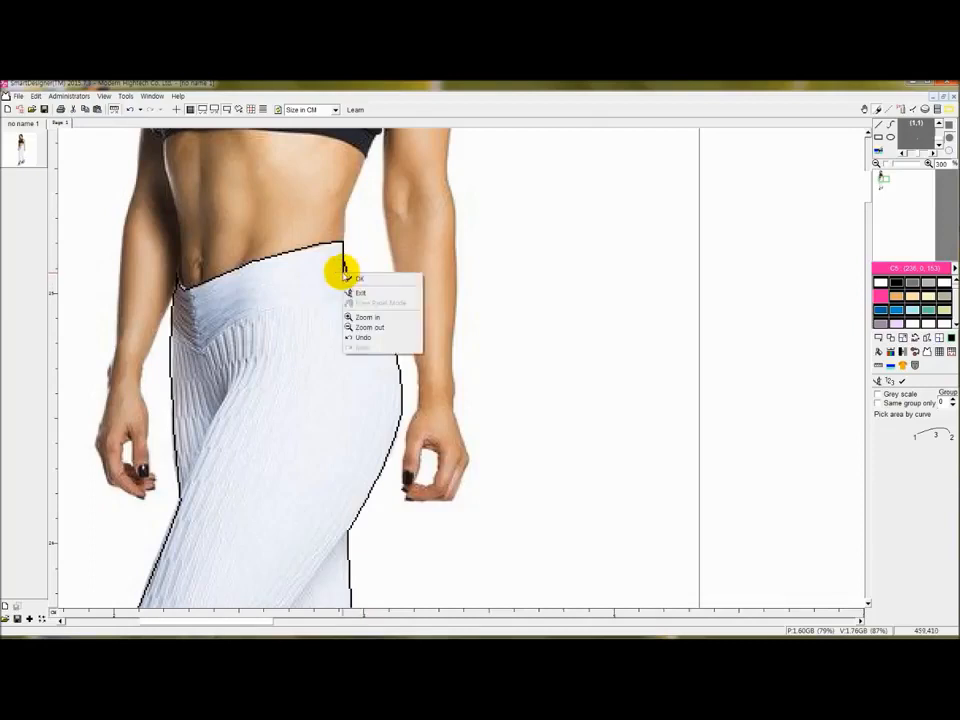
left_click(366, 284)
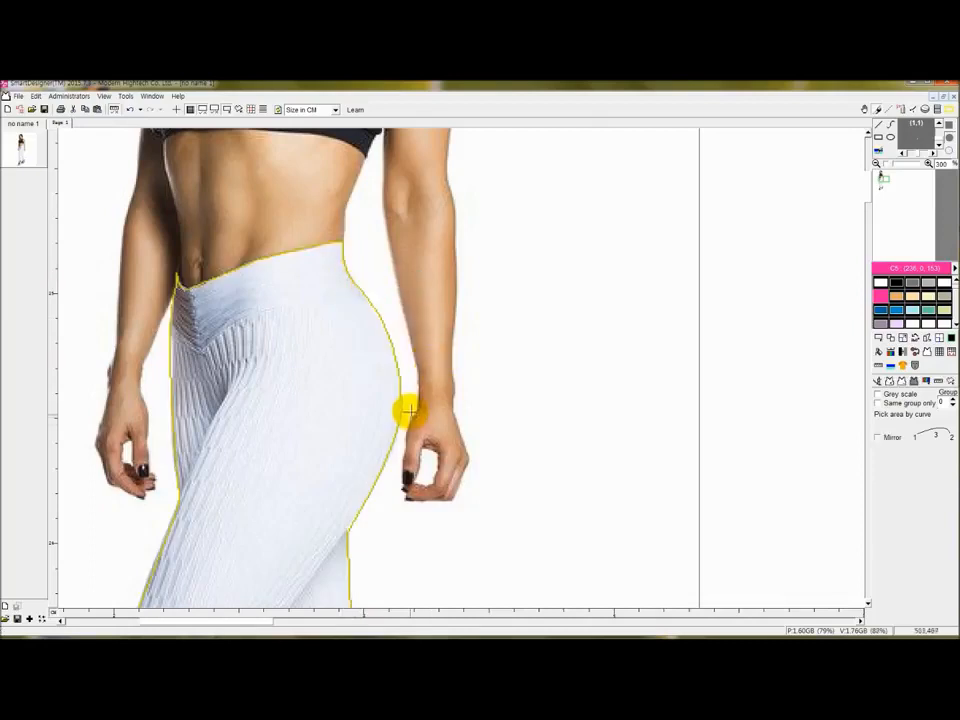
Use Define image dimension to draw a line across the hip and set it to 10 cm.
scroll(398, 410, "down", 1)
scroll(400, 411, "down", 1)
scroll(566, 402, "down", 2)
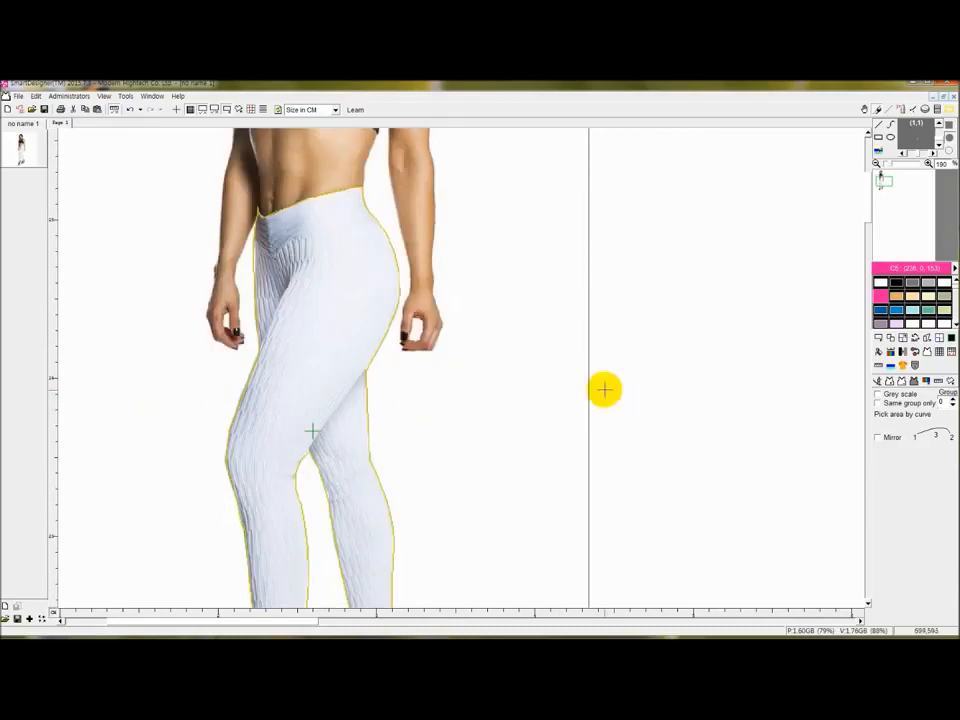
left_click(926, 381)
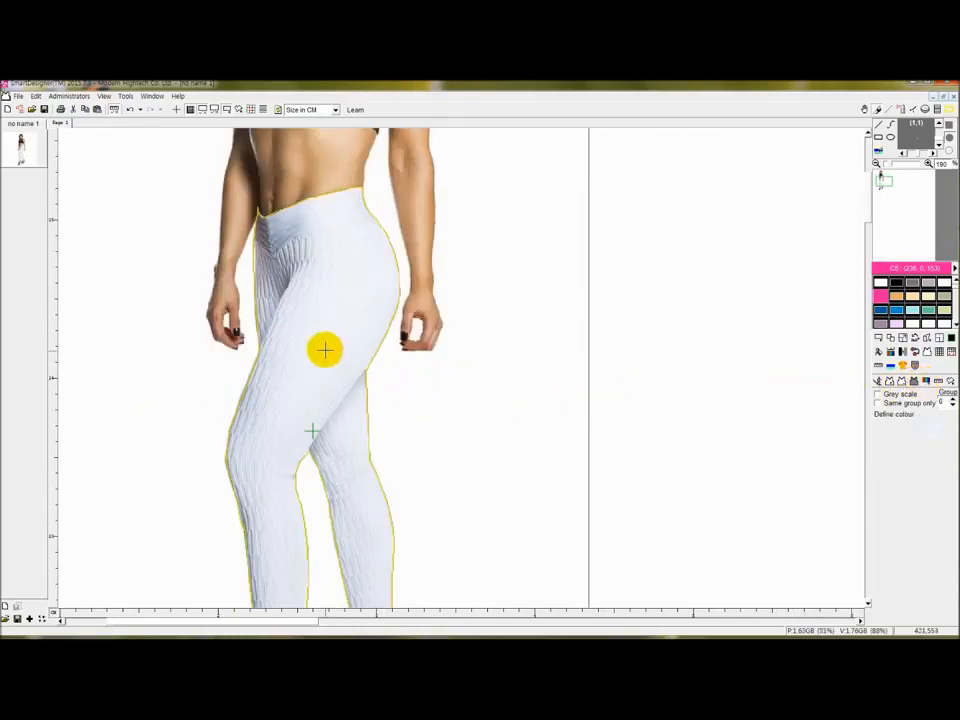
left_click(938, 383)
left_click_drag(291, 337, 350, 337)
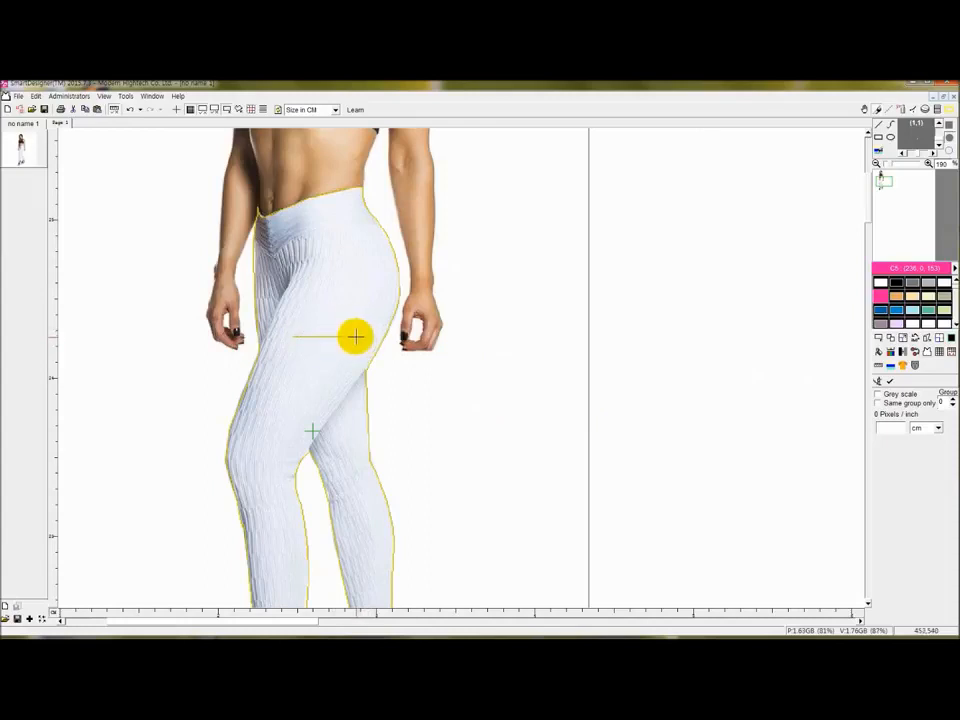
left_click_drag(365, 337, 356, 337)
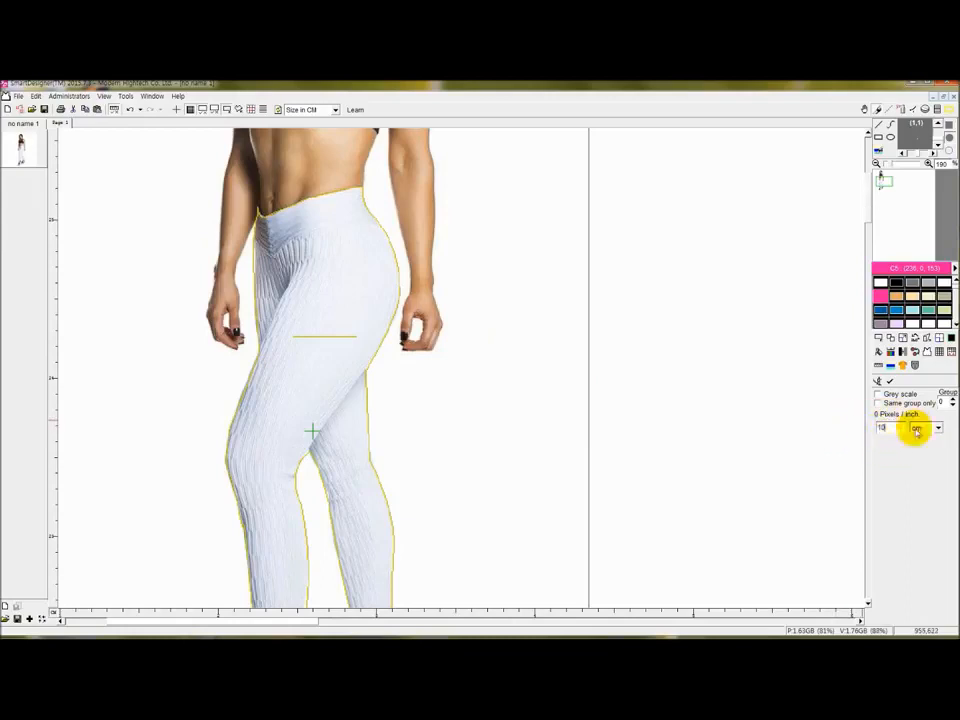
left_click(888, 381)
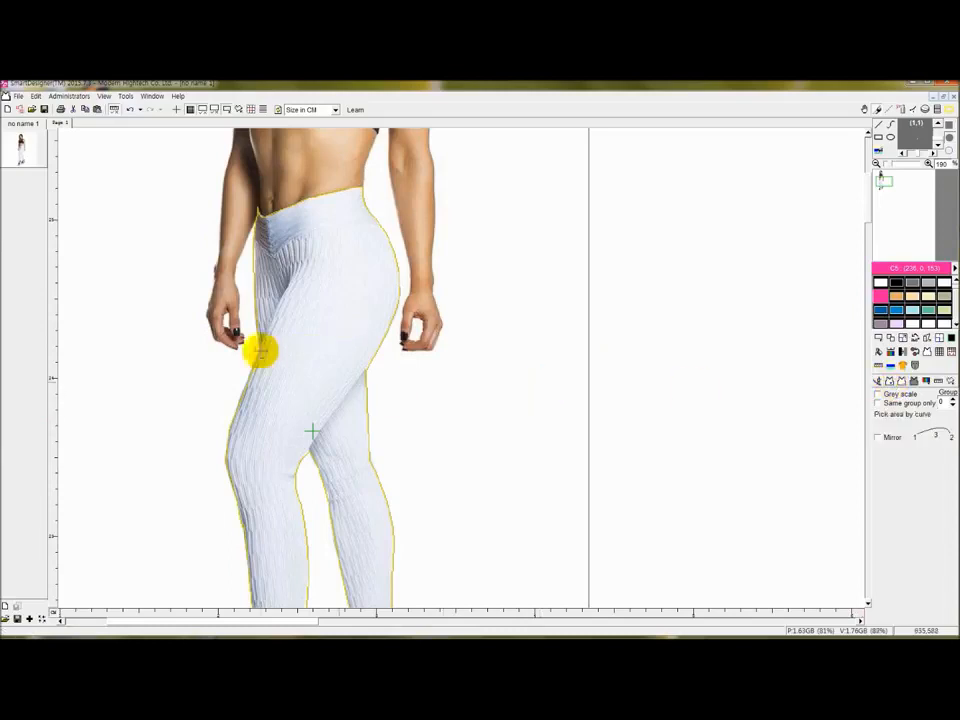
Complete the leggings as the current panel, then start the Define grid tool.
right_click(338, 313)
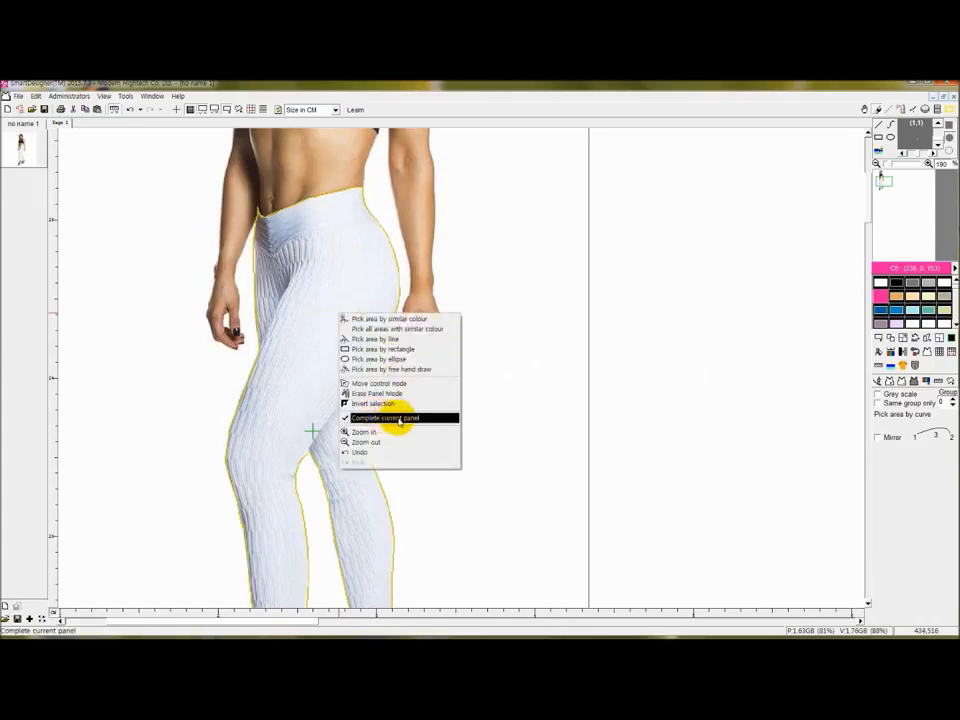
left_click(409, 419)
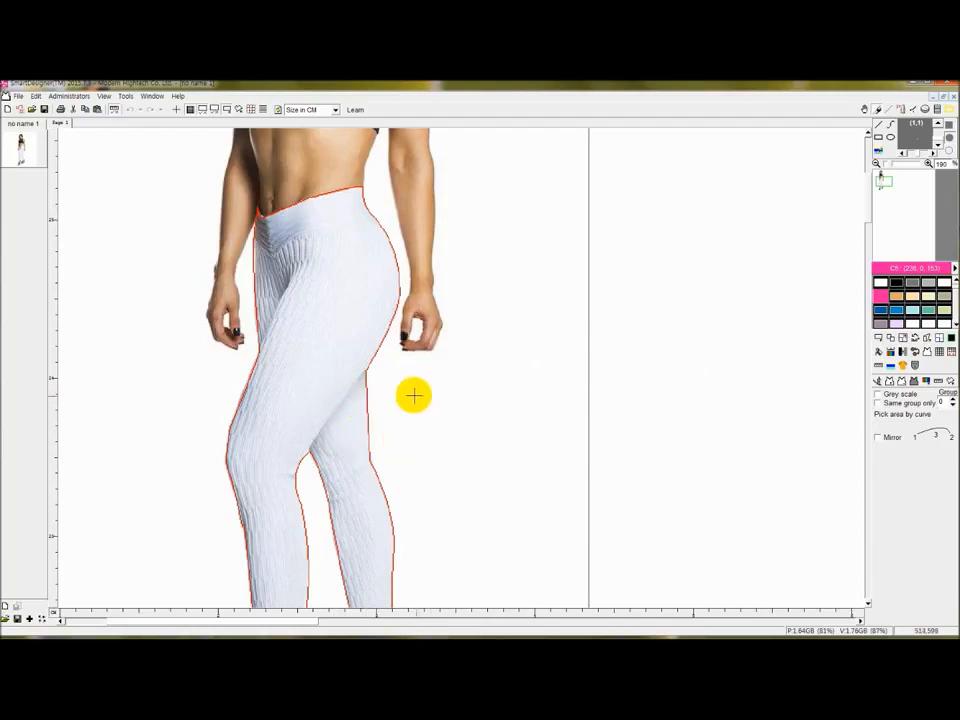
scroll(412, 395, "down", 3)
scroll(408, 402, "down", 2)
scroll(392, 396, "up", 1)
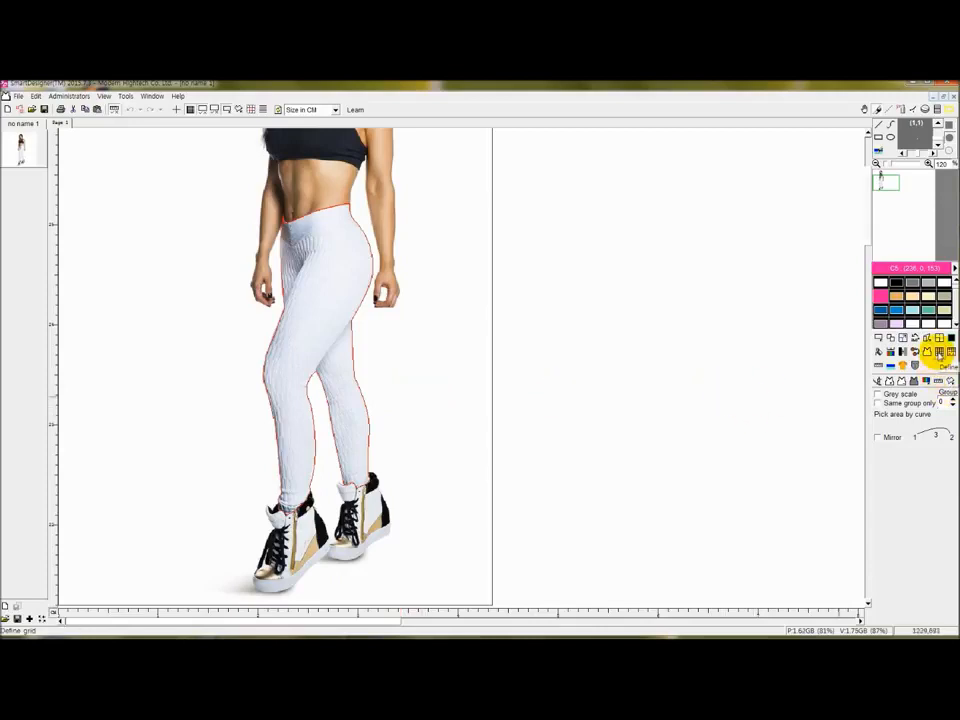
left_click(938, 352)
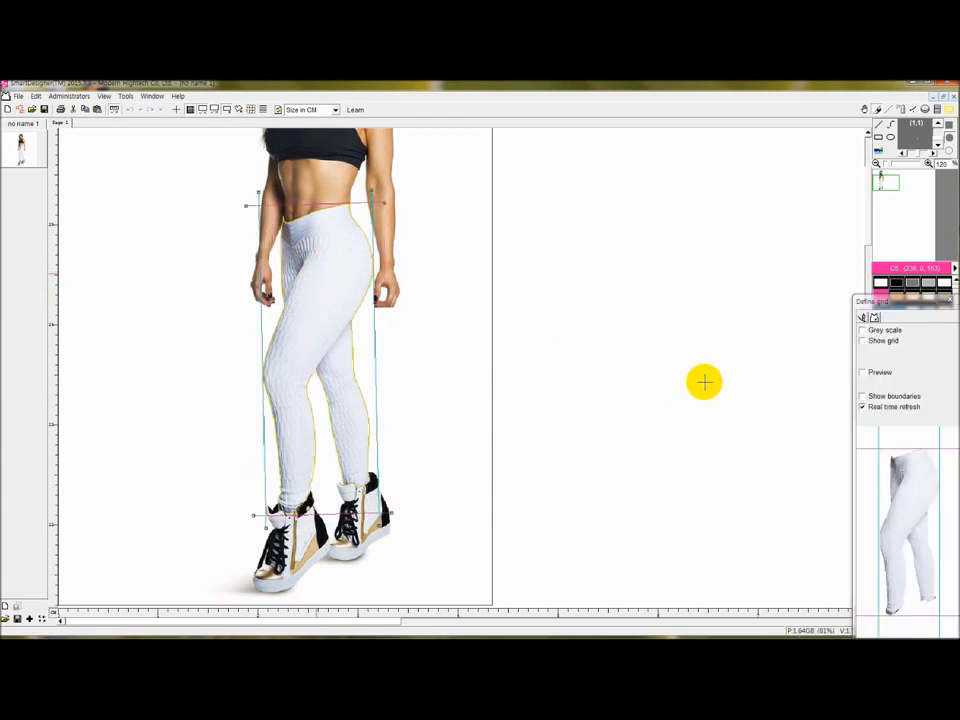
Float the Define grid panel and enable Preview, hiding the grid lines to see the pattern.
left_click_drag(858, 301, 651, 216)
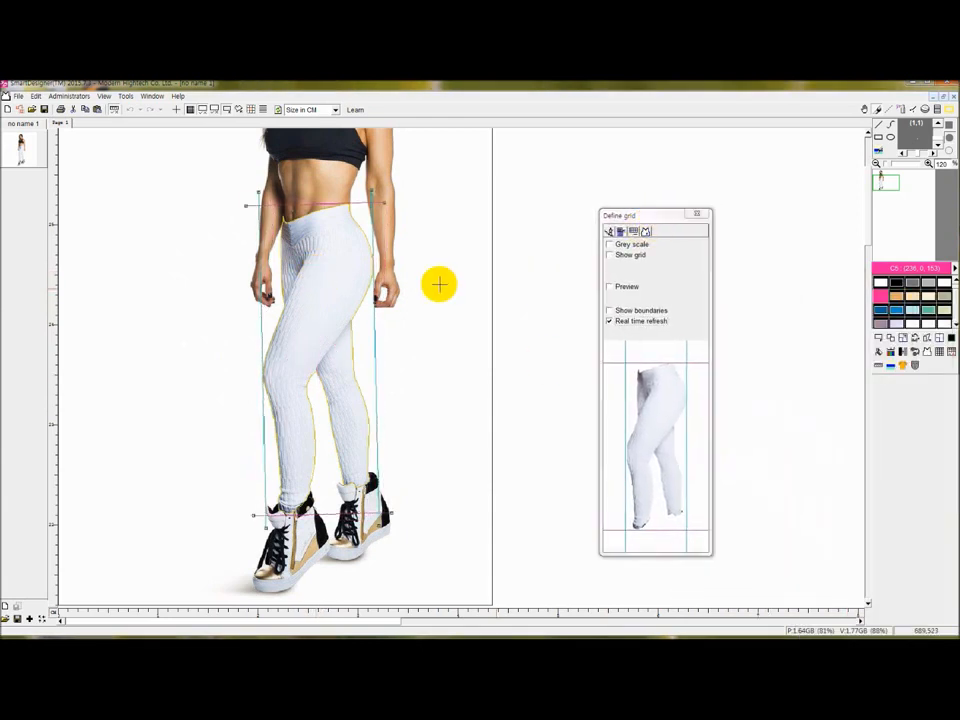
left_click(633, 254)
left_click(628, 288)
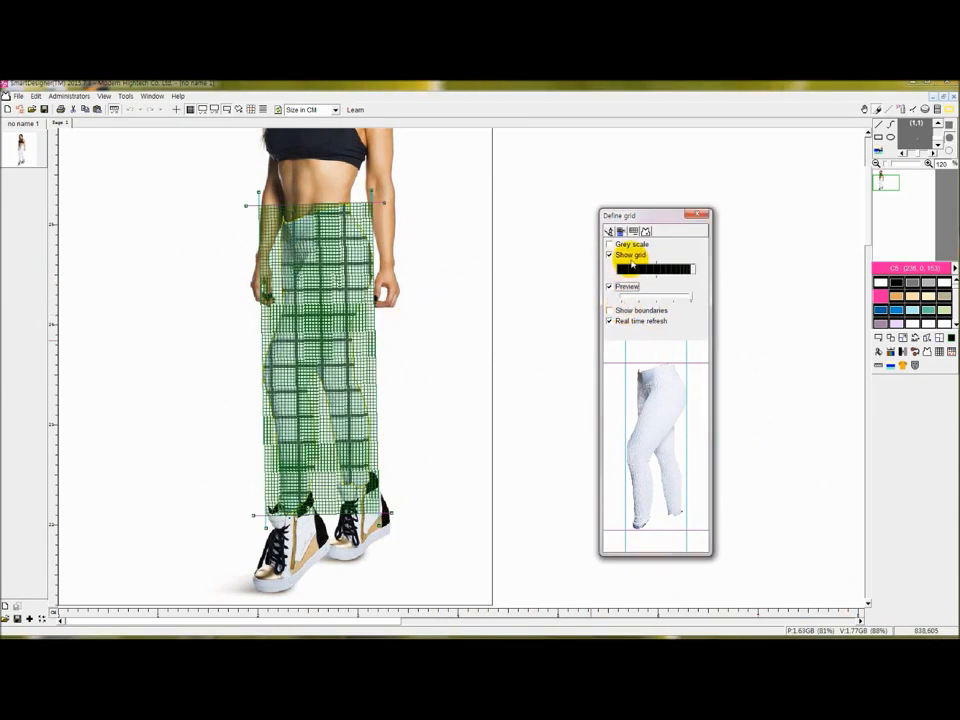
left_click(630, 256)
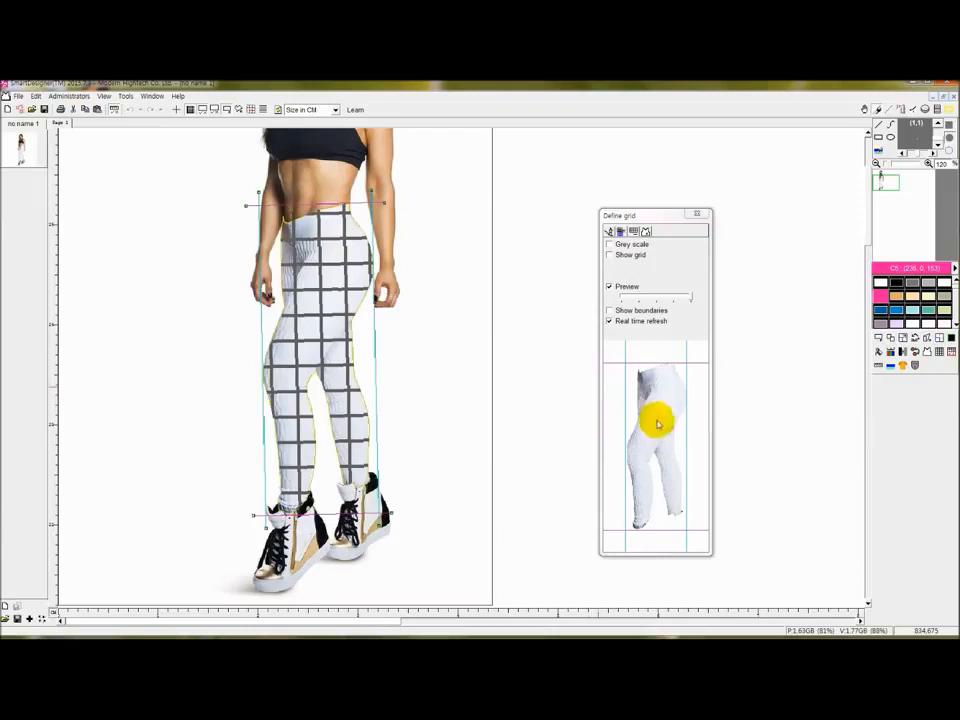
Add control lines to the warp grid: one near the hip, two vertical, and one at knee height.
right_click(644, 412)
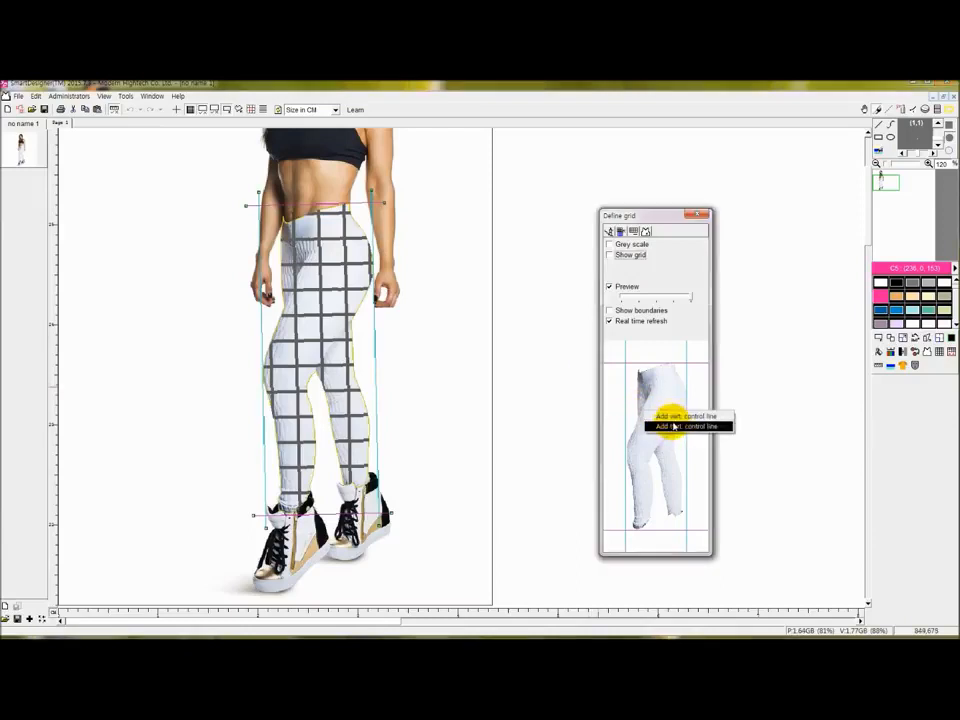
left_click(669, 426)
left_click_drag(661, 411, 669, 406)
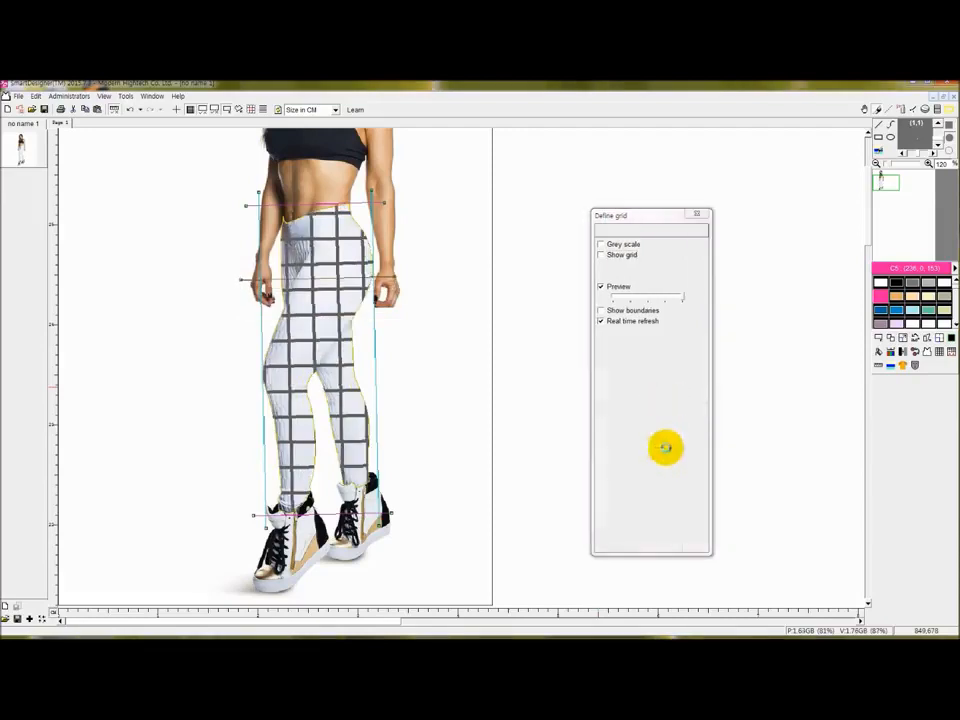
right_click(660, 458)
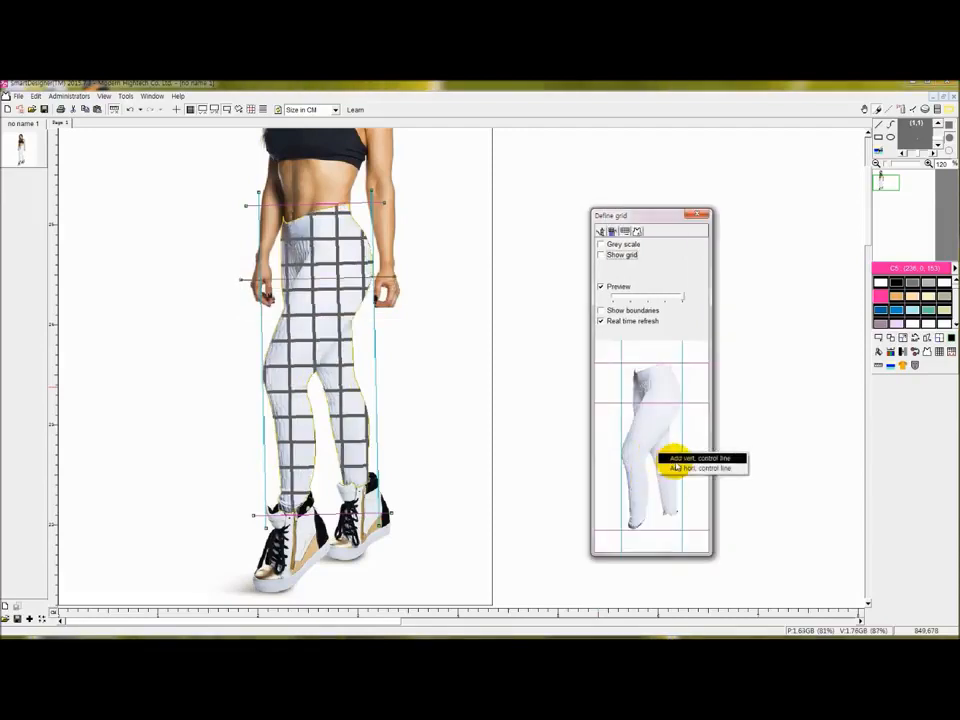
left_click(672, 458)
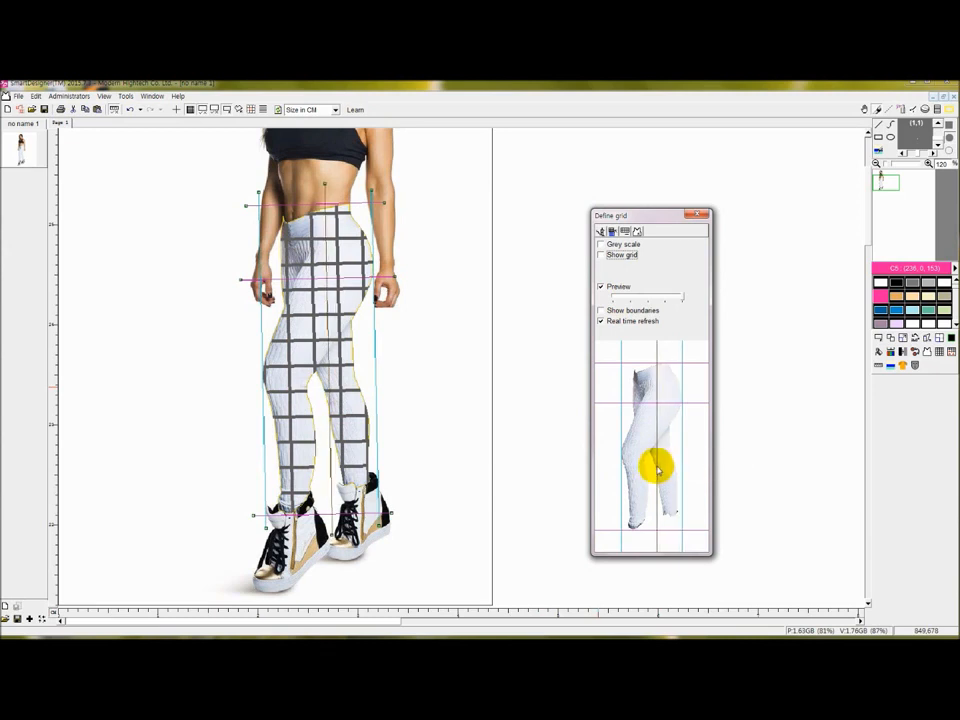
right_click(663, 461)
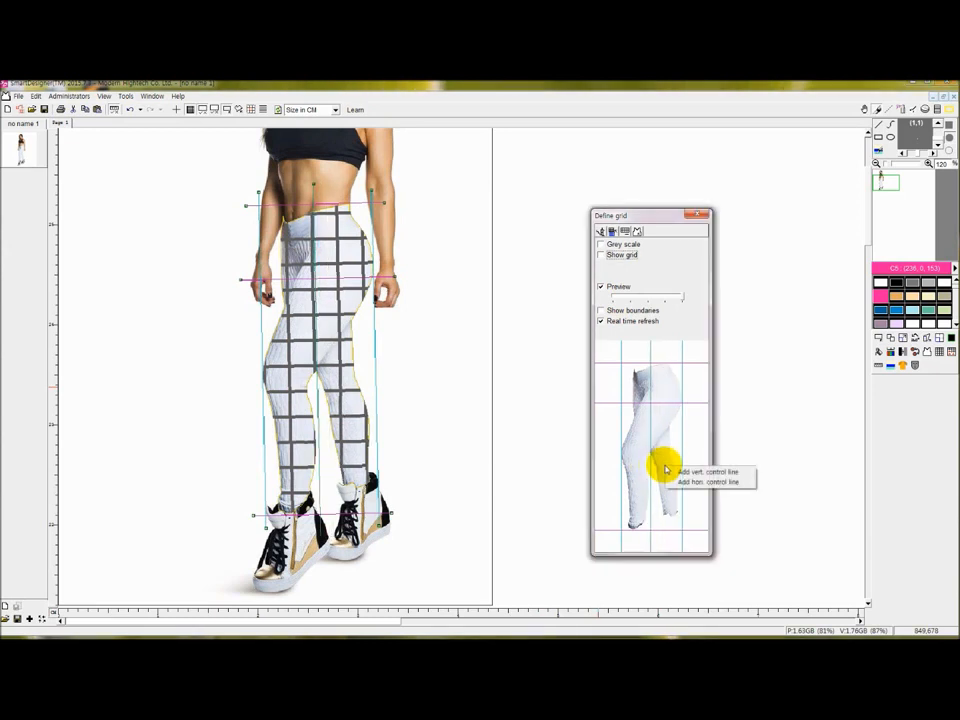
left_click(678, 471)
left_click_drag(678, 471, 650, 467)
right_click(662, 471)
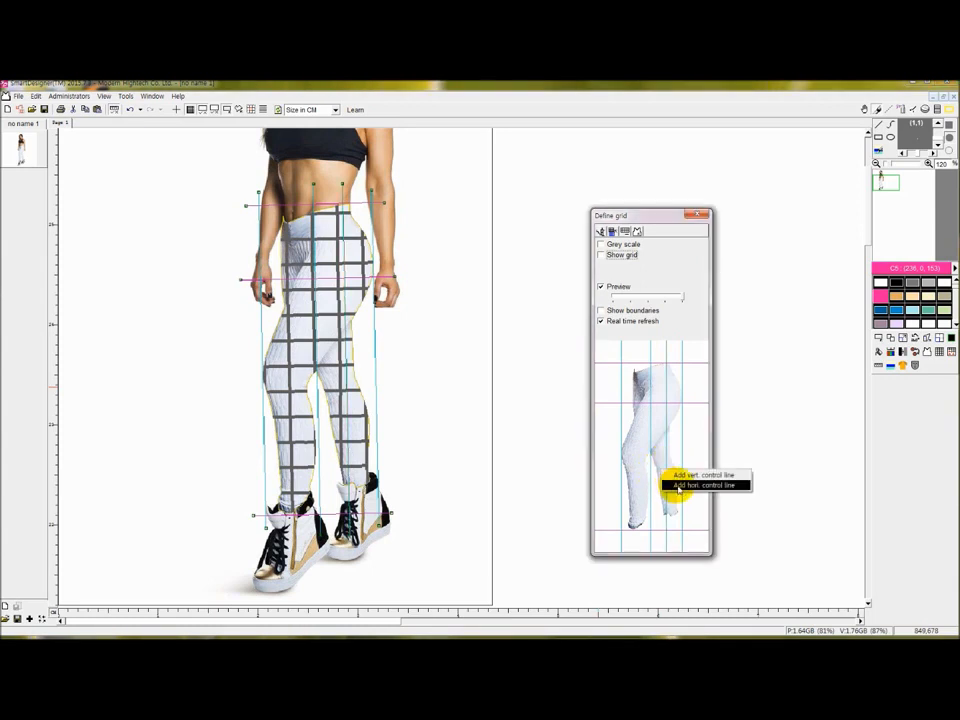
left_click(681, 486)
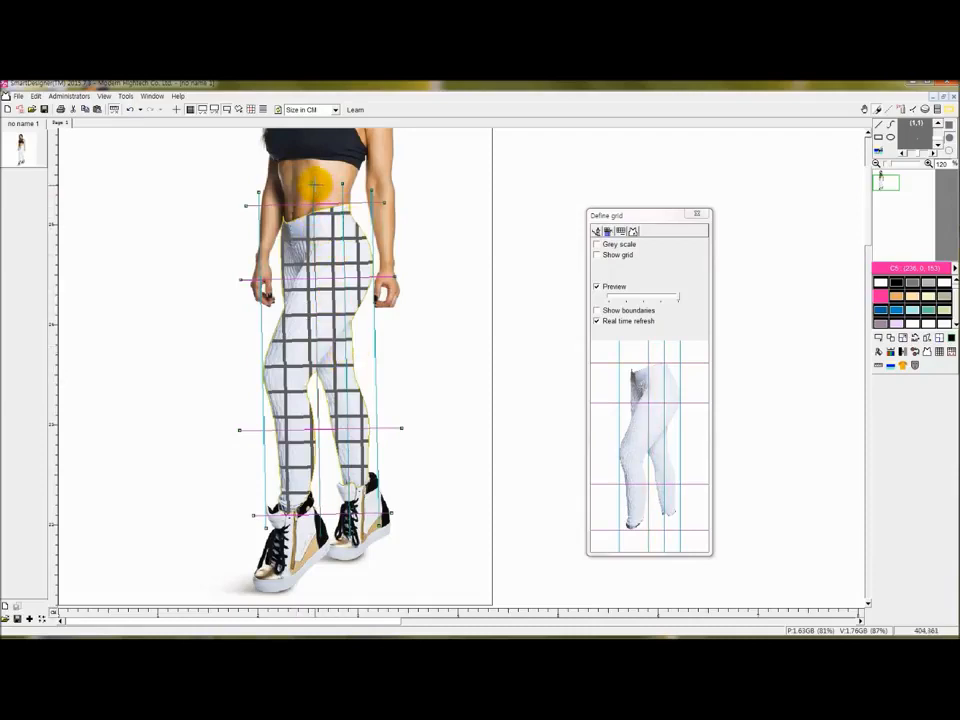
Add a waist control line with a node and drag it to reshape the left-leg grid.
right_click(318, 210)
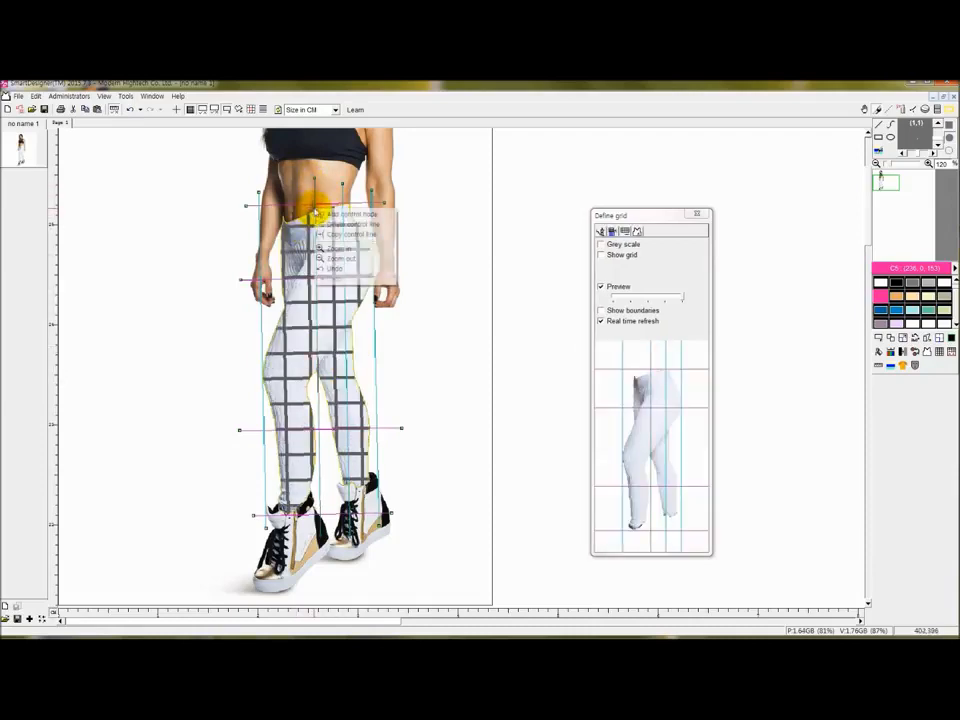
left_click(330, 214)
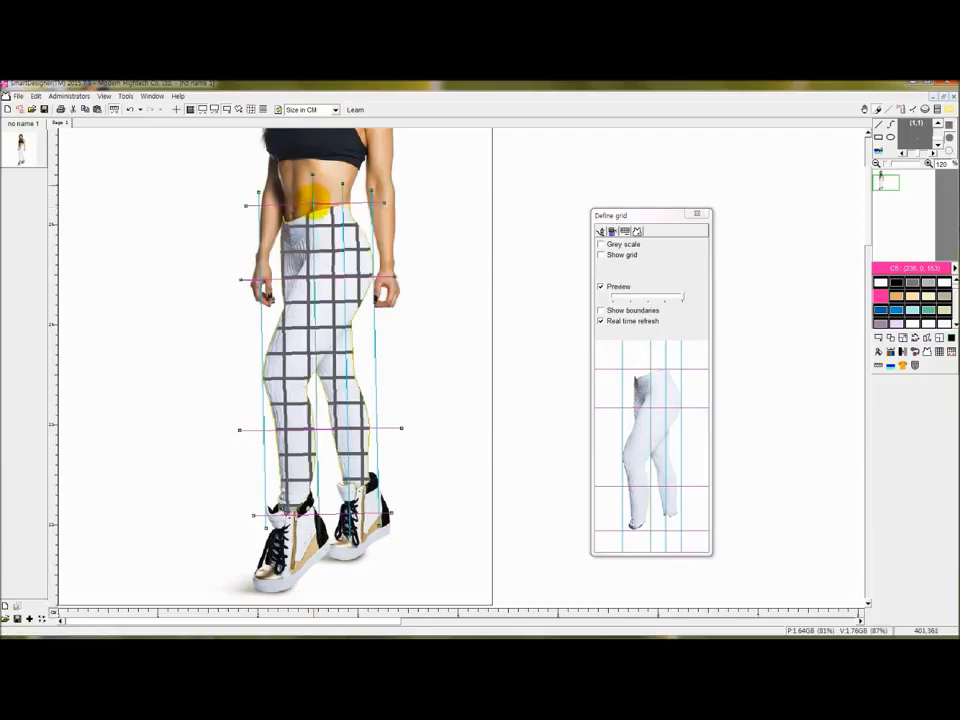
right_click(315, 203)
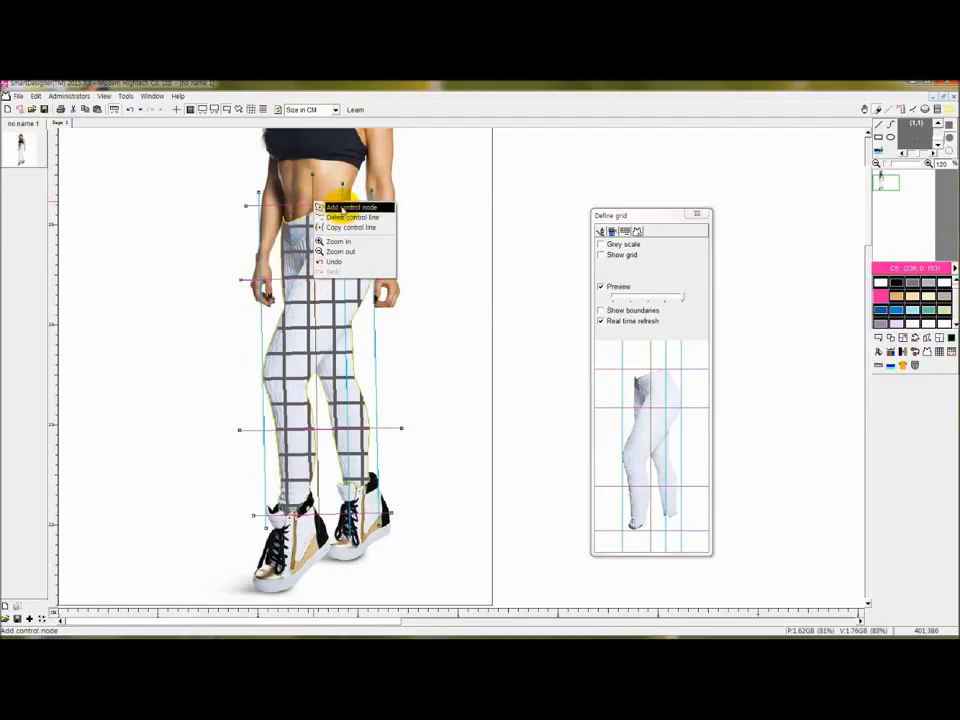
left_click(341, 206)
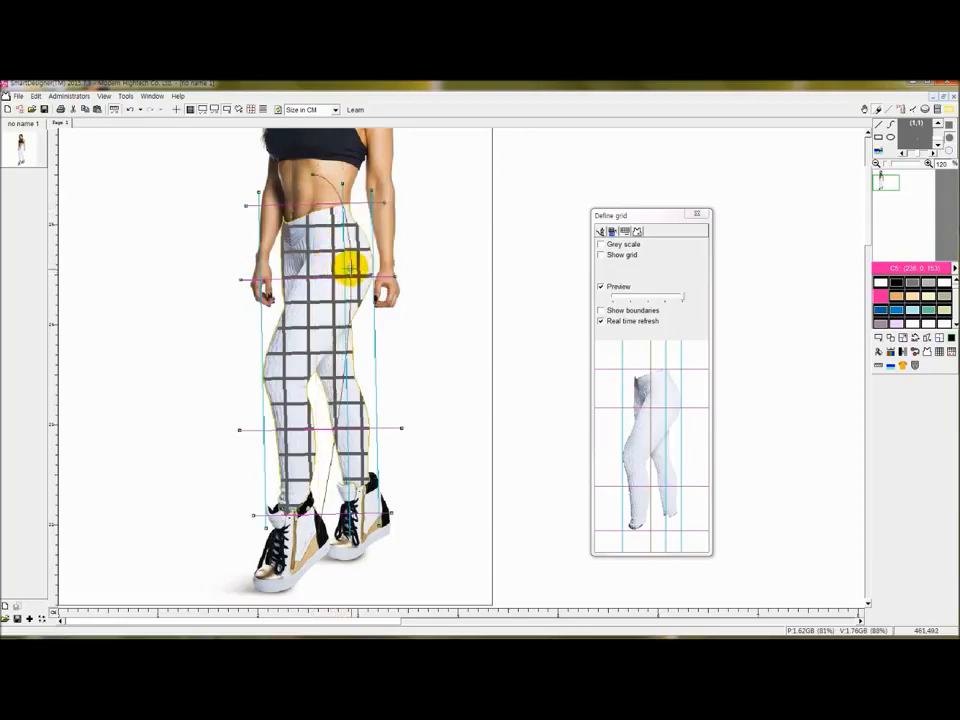
left_click_drag(320, 345, 300, 493)
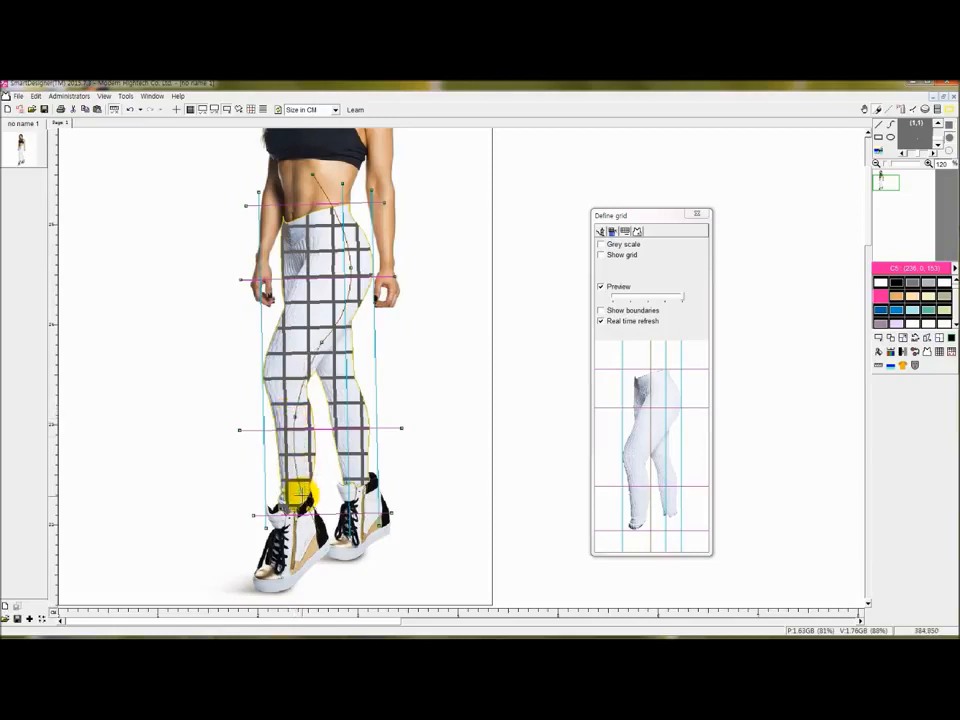
right_click(300, 516)
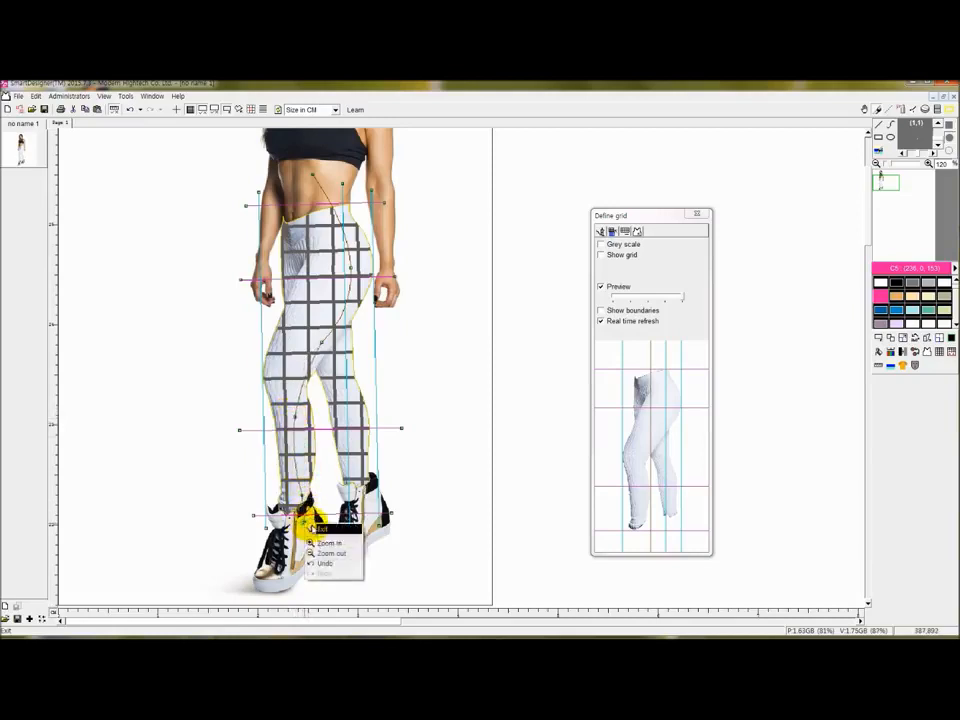
left_click(316, 537)
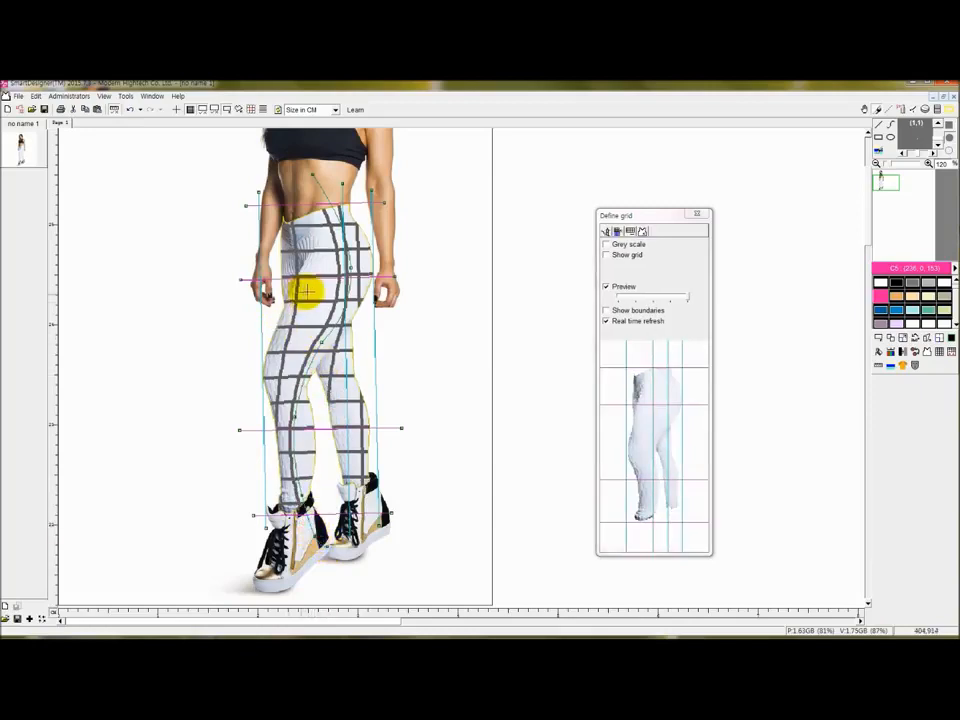
Add control nodes on the waistband and lower leg and drag them to curve the grid.
right_click(348, 208)
left_click(356, 212)
left_click_drag(350, 210, 350, 490)
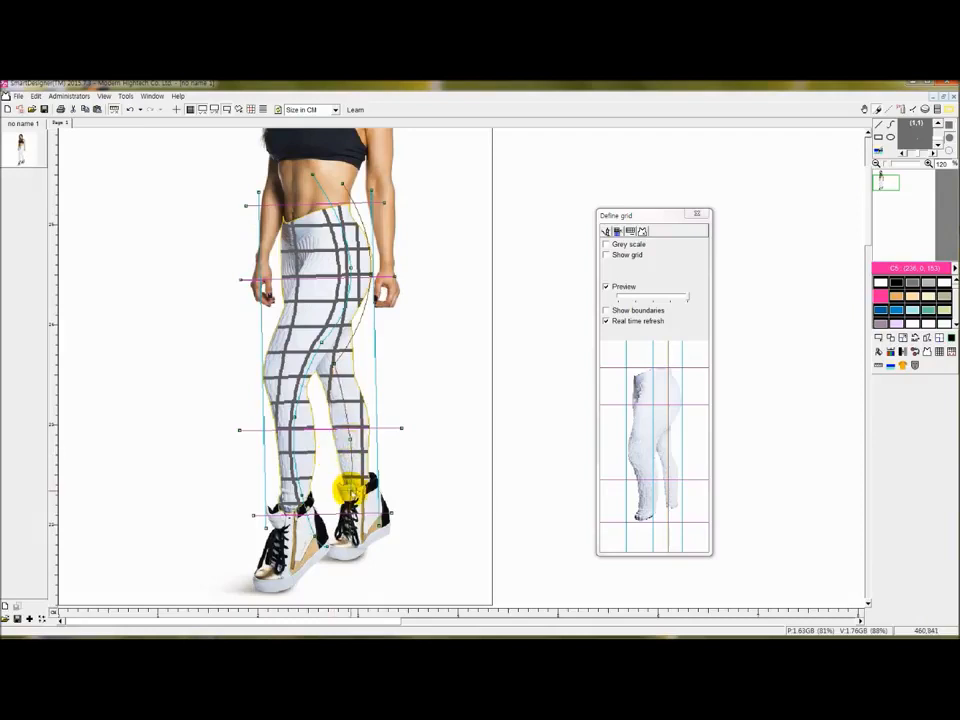
right_click(351, 490)
left_click(362, 496)
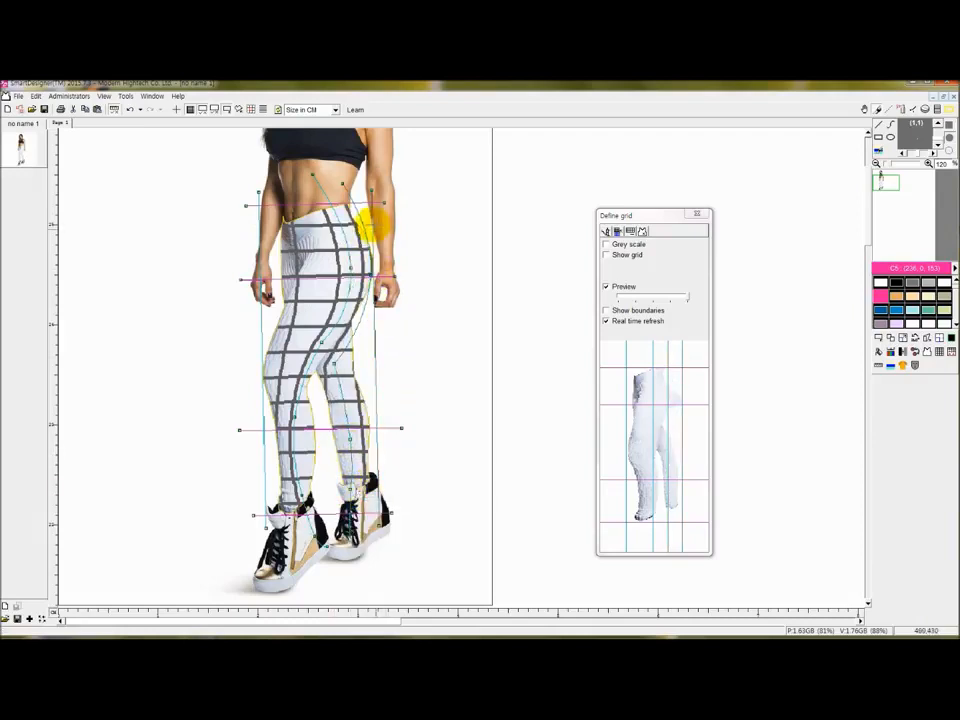
mouse_move(370, 215)
left_mouse_down()
mouse_move(381, 214)
mouse_move(378, 186)
mouse_move(382, 205)
left_mouse_up()
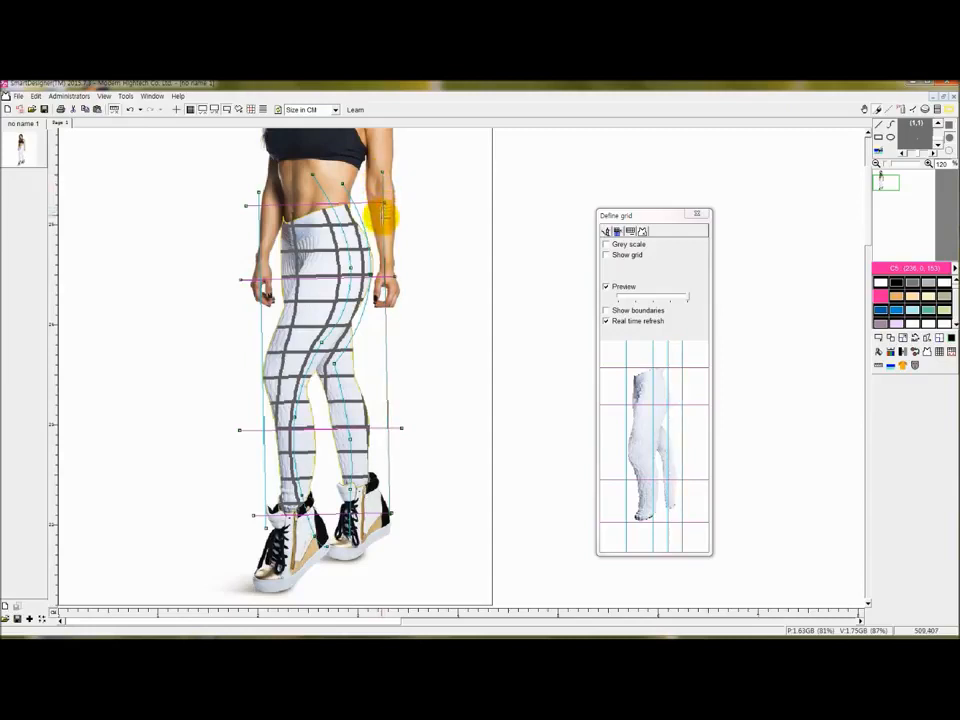
Straighten the right-leg warp line and shift the left outer vertical line outward and down.
right_click(389, 318)
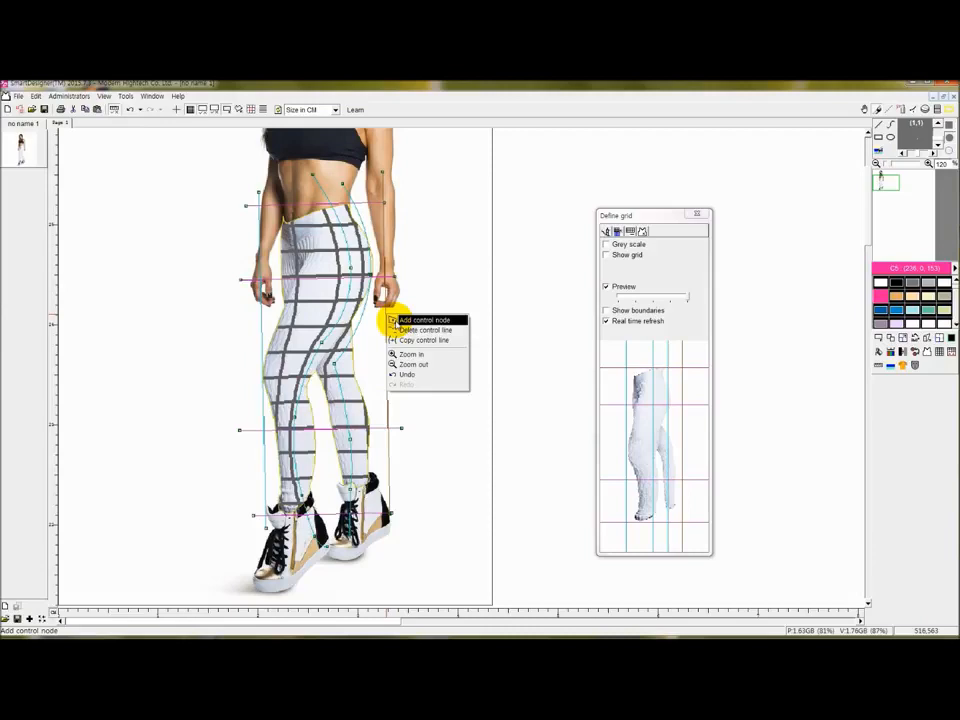
left_click(394, 320)
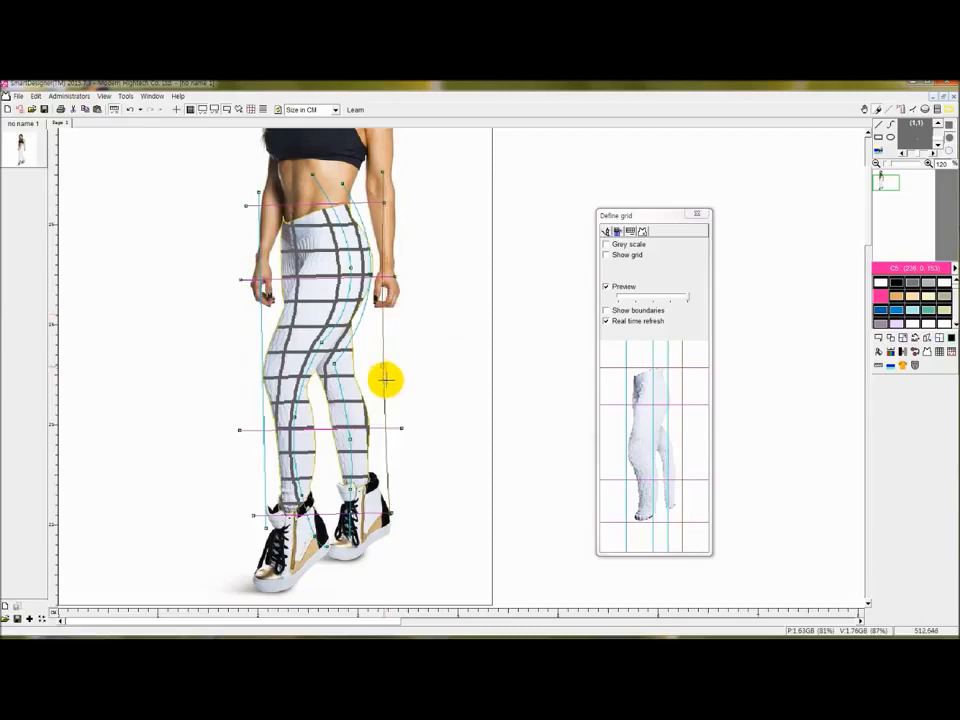
right_click(396, 331)
left_click(396, 331)
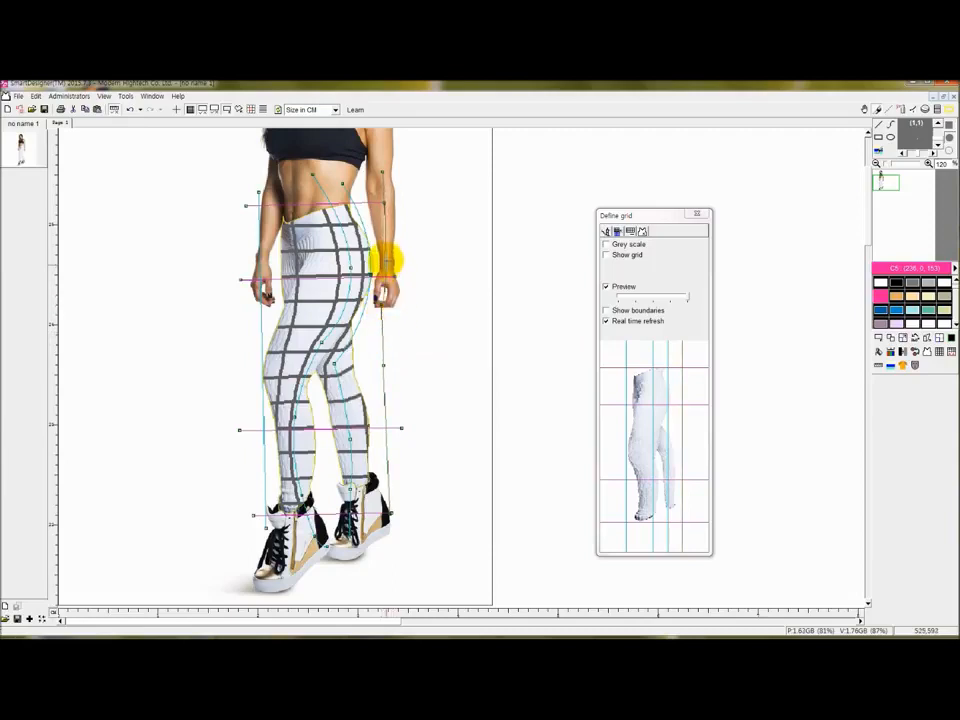
right_click(383, 331)
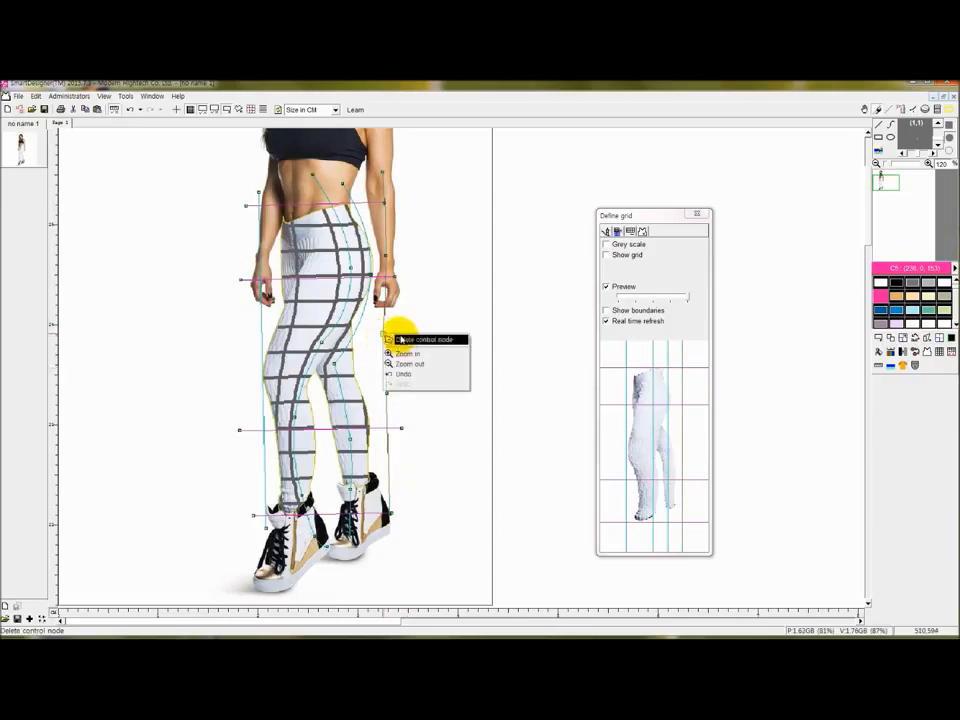
left_click(399, 334)
left_click_drag(409, 321, 387, 348)
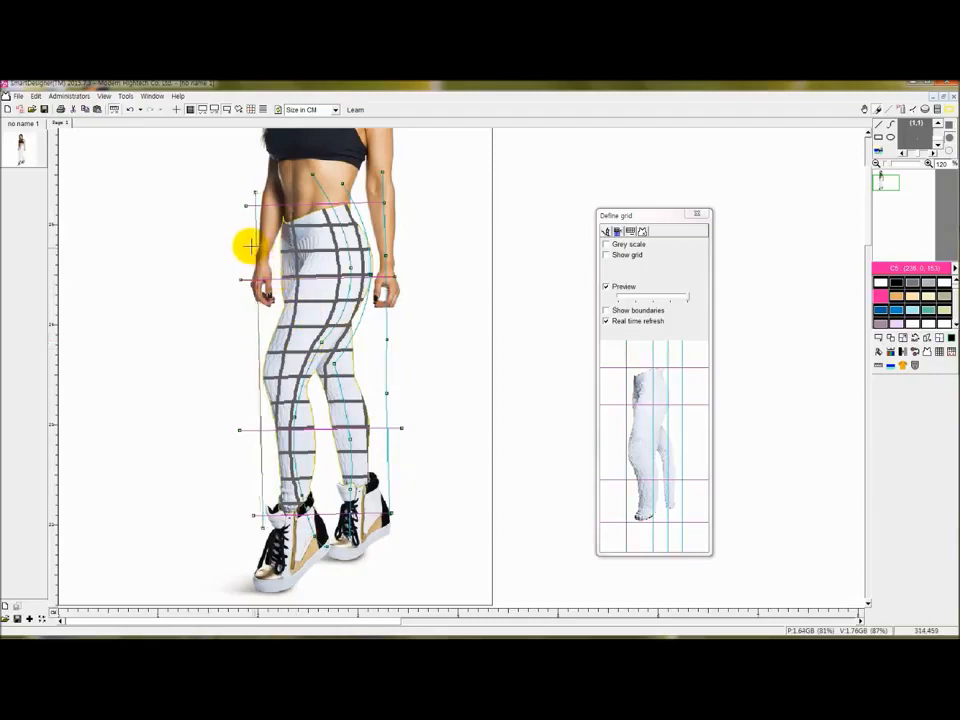
left_click_drag(257, 248, 251, 246)
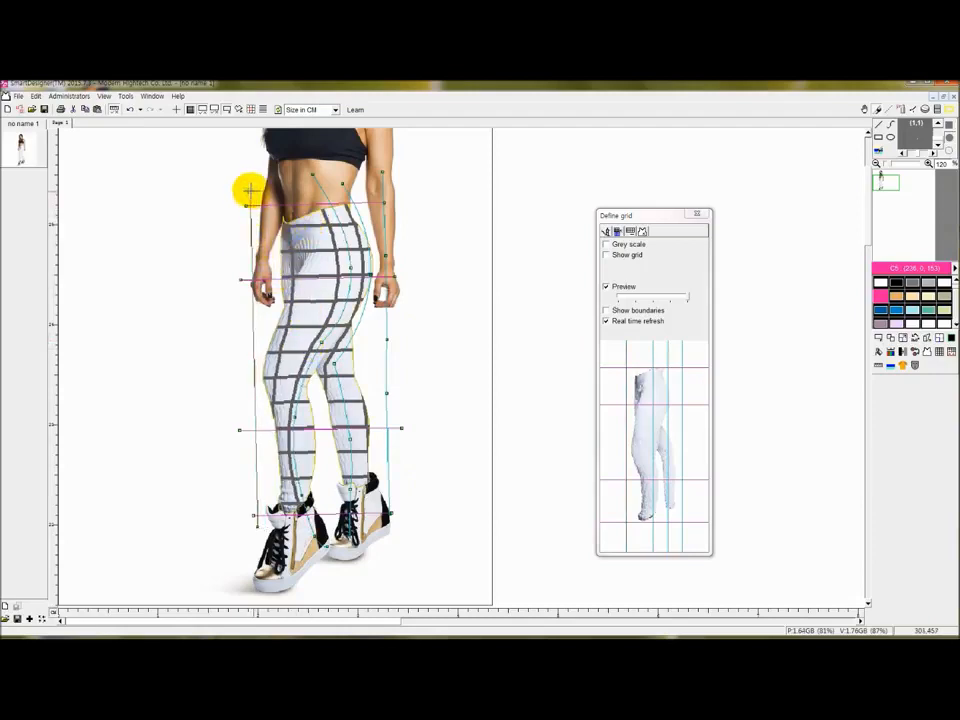
left_click_drag(259, 529, 261, 535)
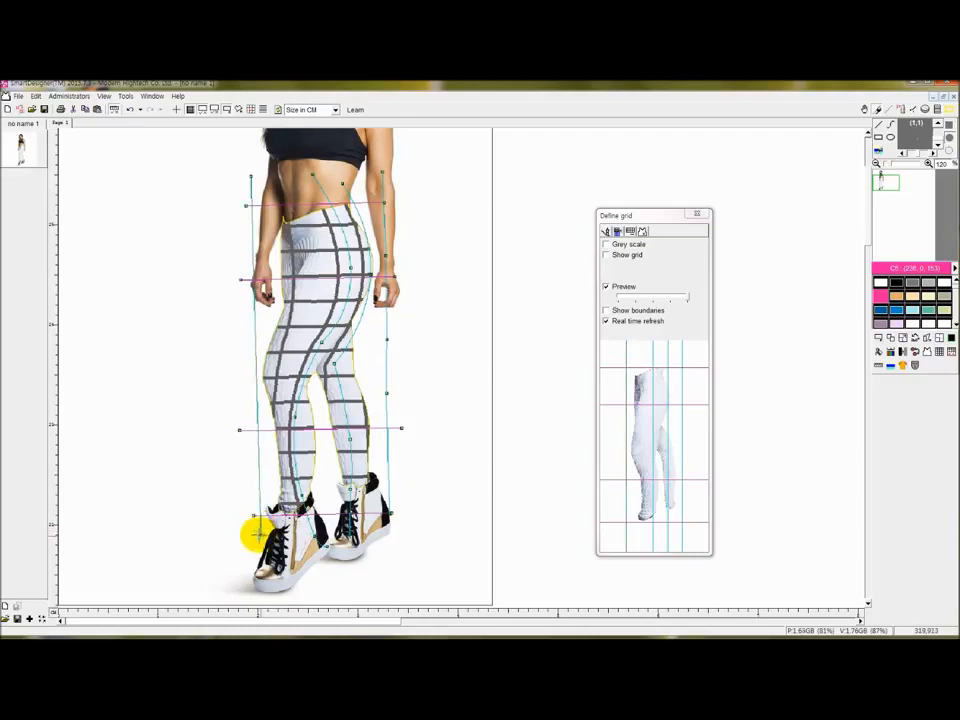
Add control nodes to the waistband and hip grid lines and drag the hip nodes to curve the warp.
right_click(252, 205)
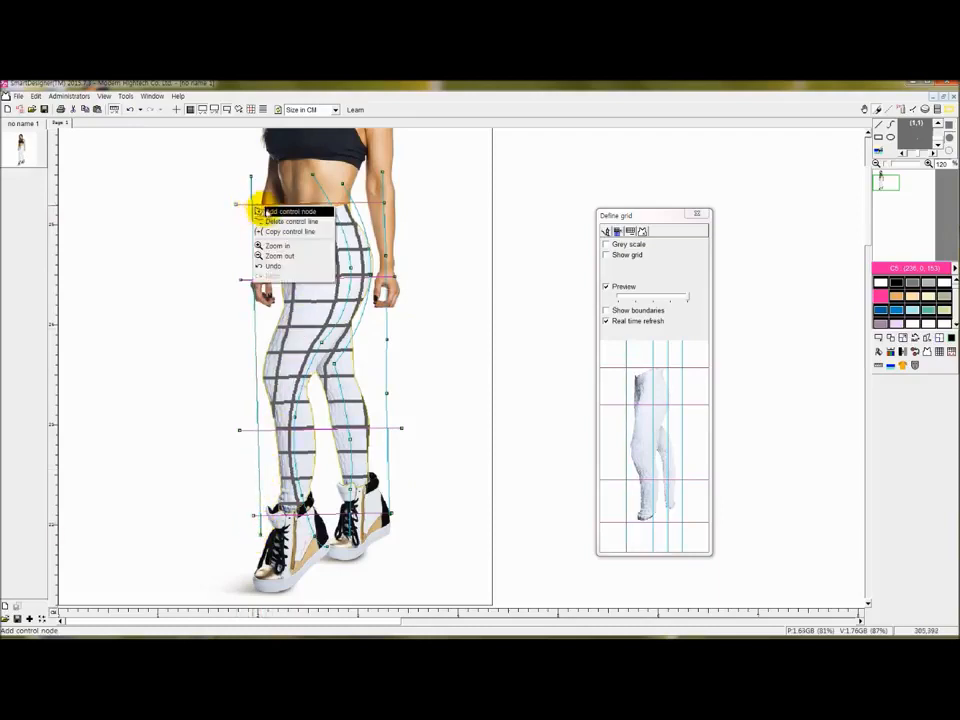
left_click(271, 212)
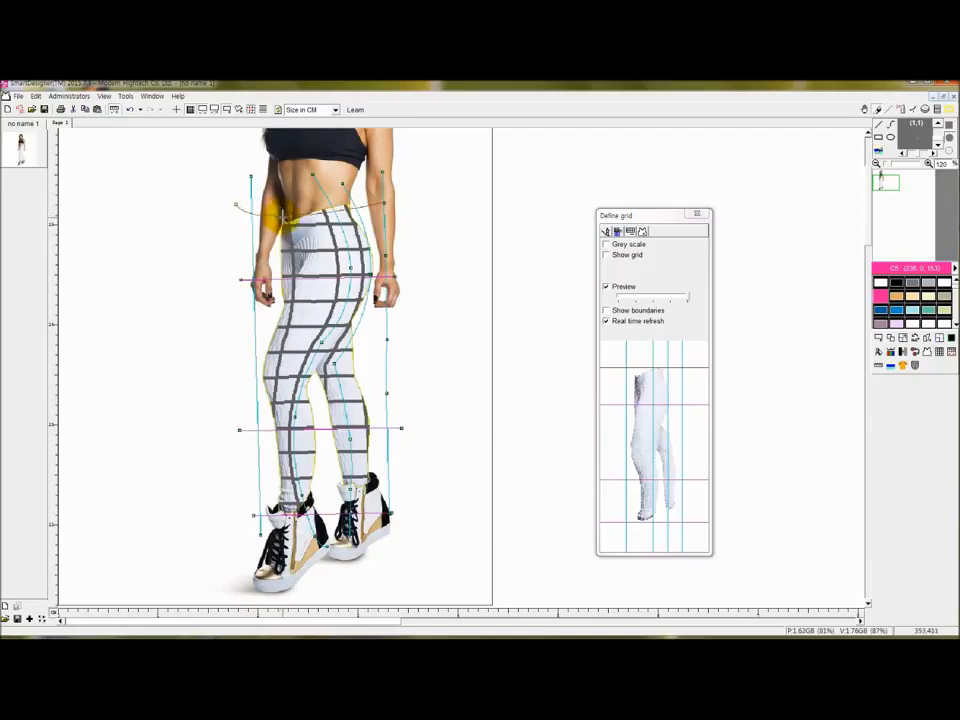
right_click(347, 201)
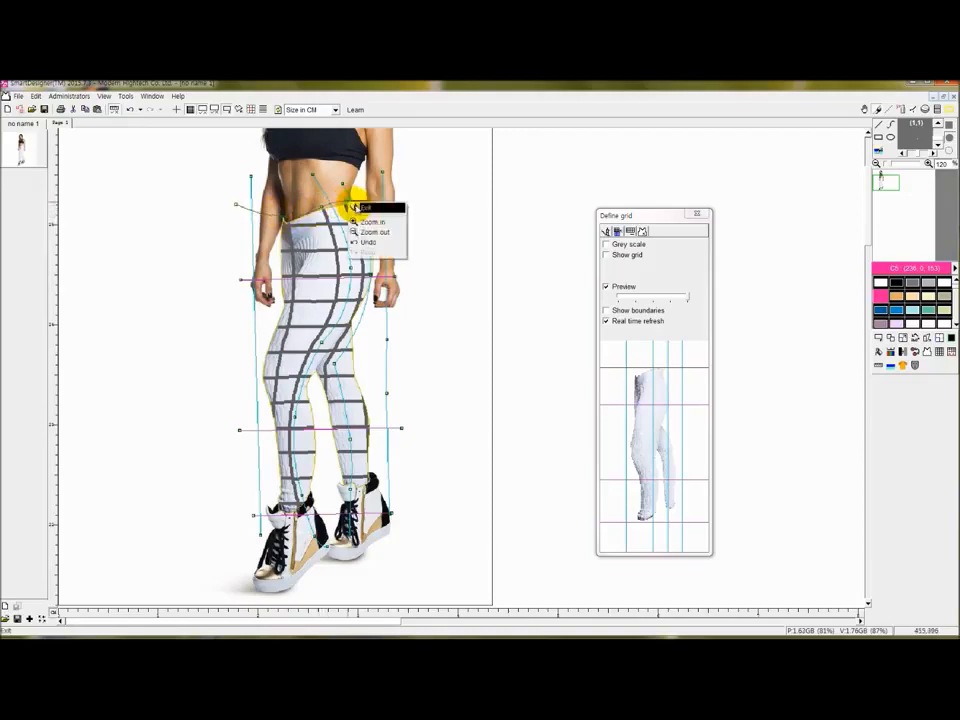
left_click(378, 204)
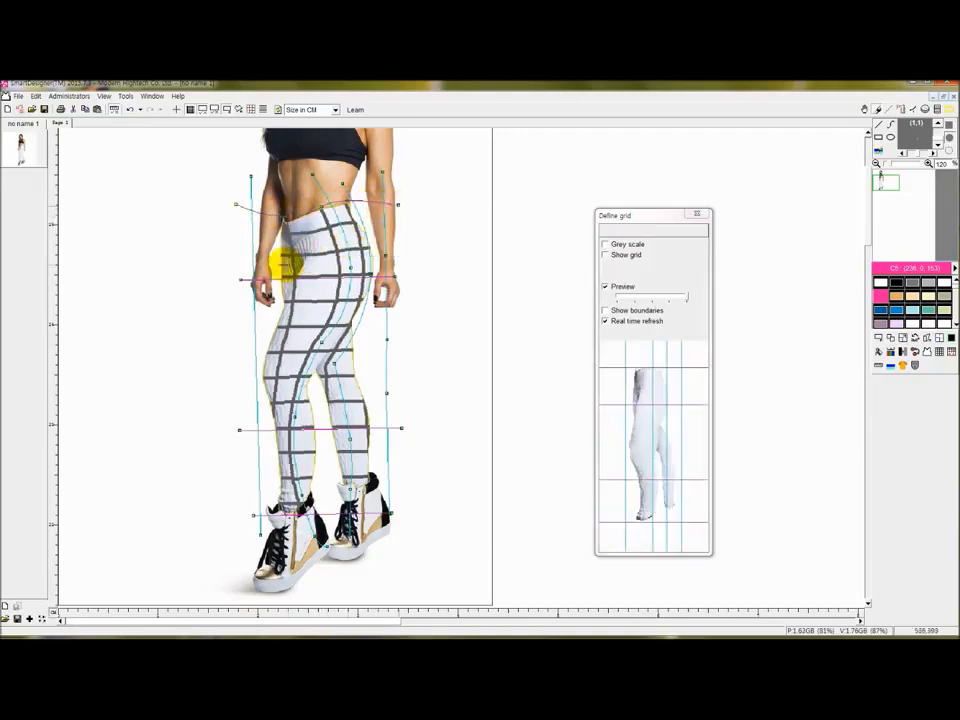
right_click(259, 281)
left_click(272, 282)
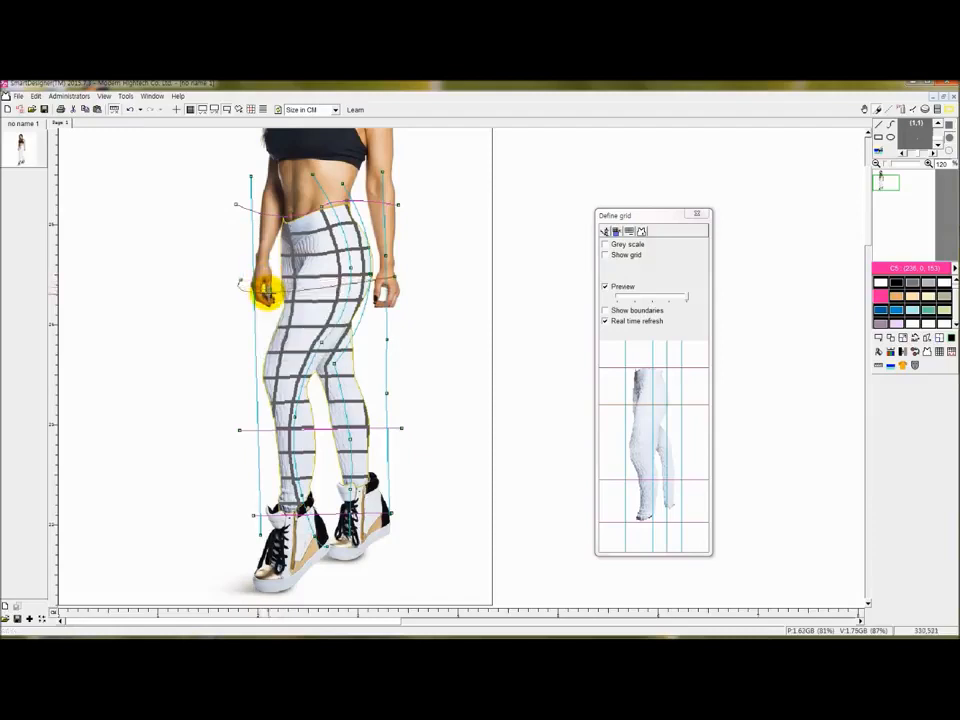
mouse_move(280, 289)
left_mouse_down()
mouse_move(313, 272)
mouse_move(369, 284)
left_mouse_up()
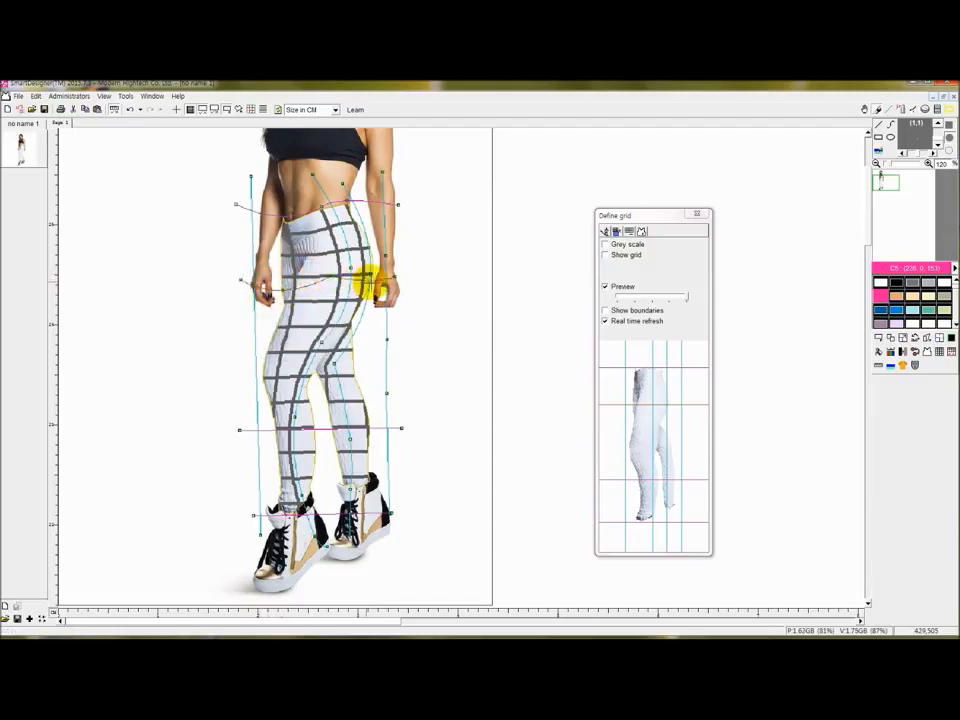
right_click(381, 285)
left_click(392, 284)
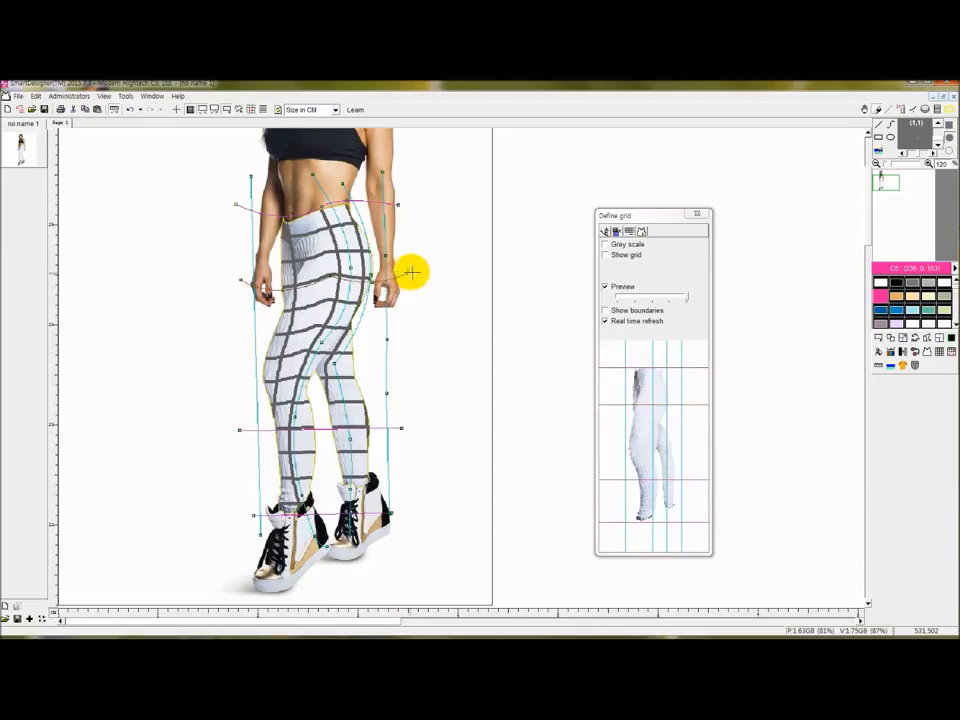
left_click_drag(375, 276, 290, 272)
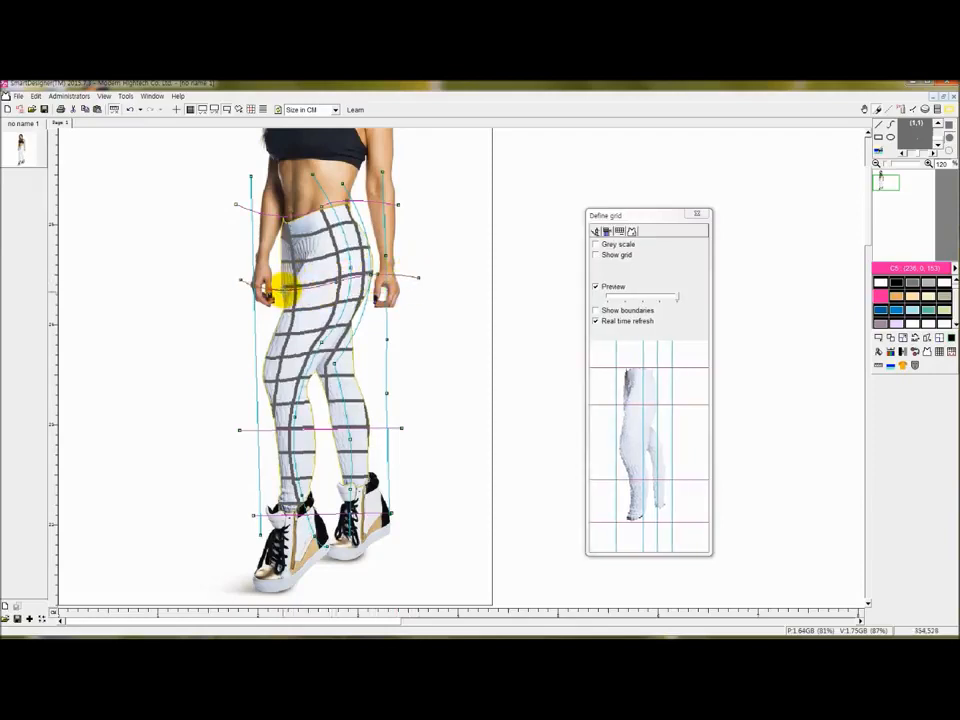
Add control nodes on the knee and ankle lines, bend the knee line to follow the leg, then exit.
right_click(262, 431)
left_click(268, 438)
left_click_drag(266, 437, 345, 440)
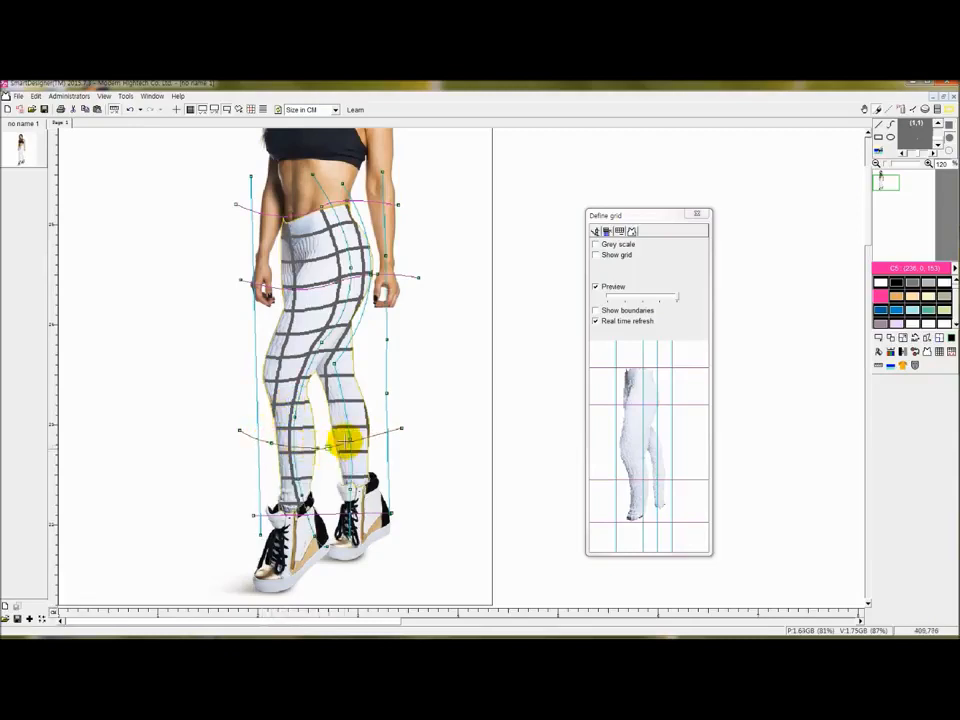
right_click(371, 437)
left_click(382, 443)
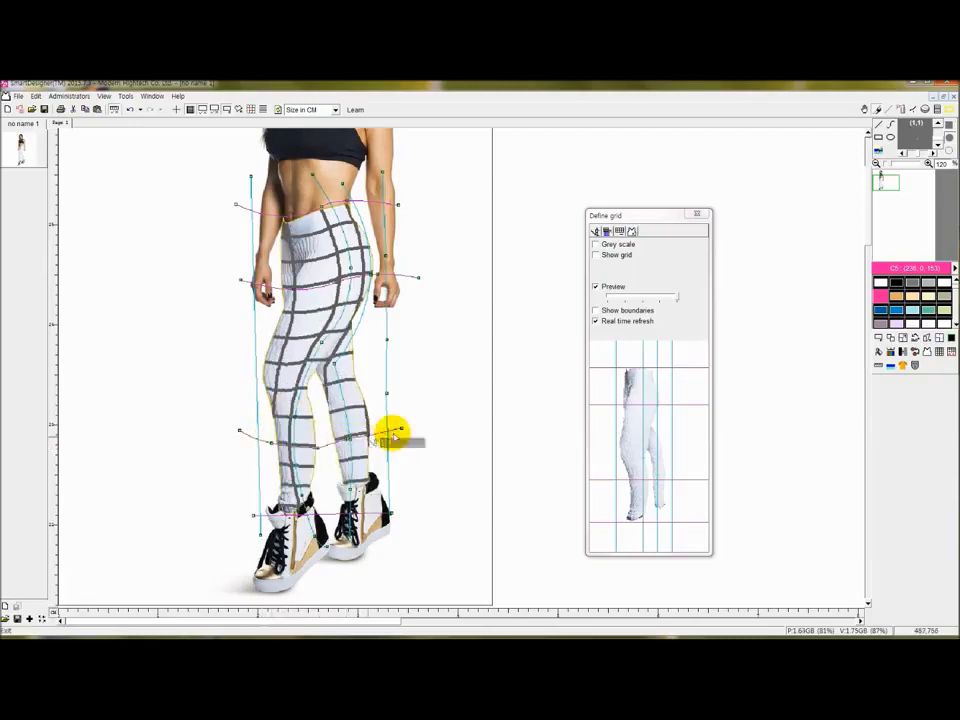
right_click(251, 509)
left_click(268, 516)
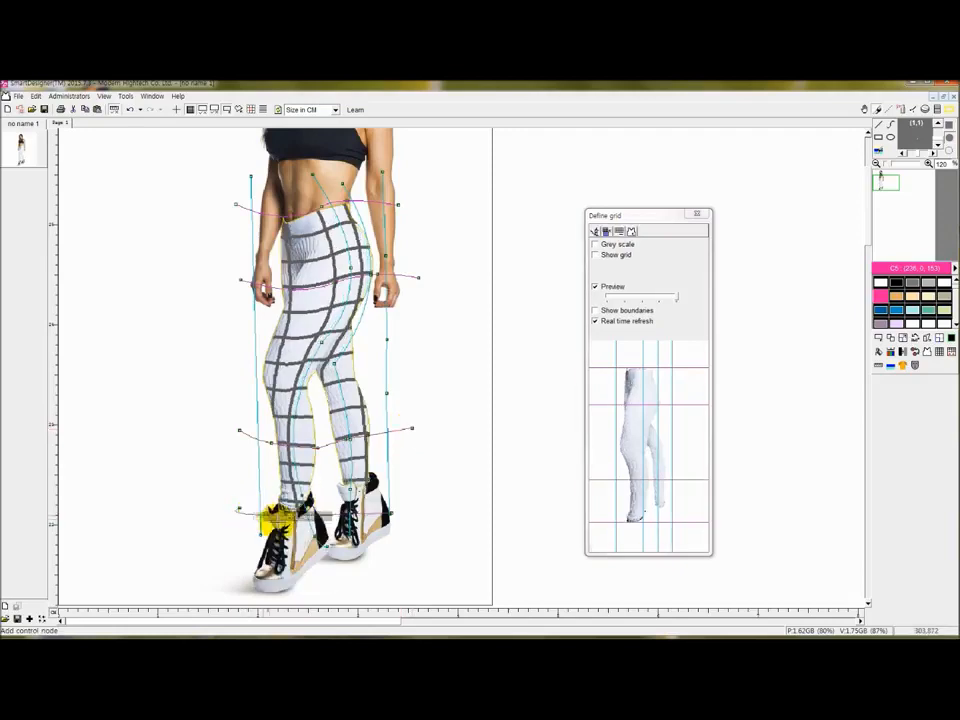
right_click(364, 521)
left_click(377, 527)
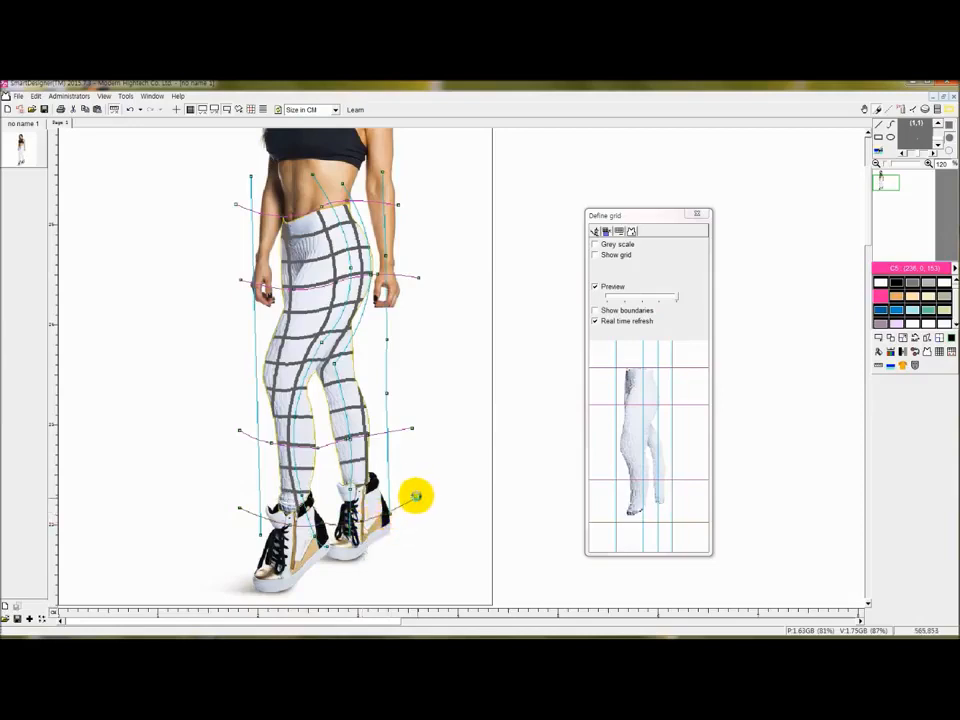
Toggle the warp grid overlay and reposition the middle guide curve over the leggings.
left_click(617, 257)
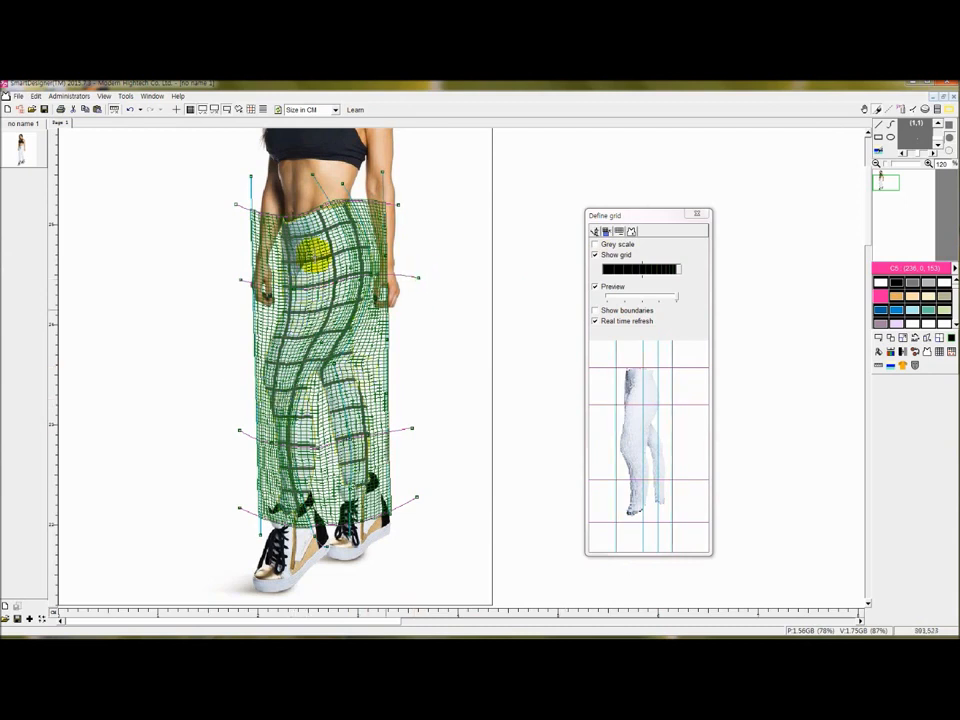
left_click(630, 257)
left_click_drag(350, 257, 338, 259)
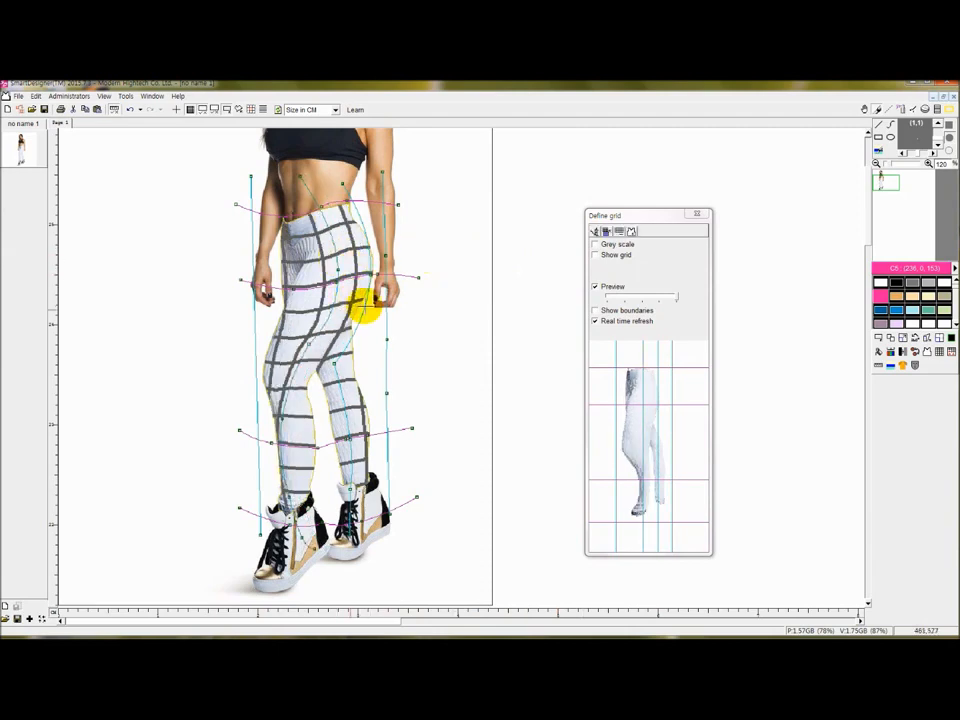
left_click(619, 254)
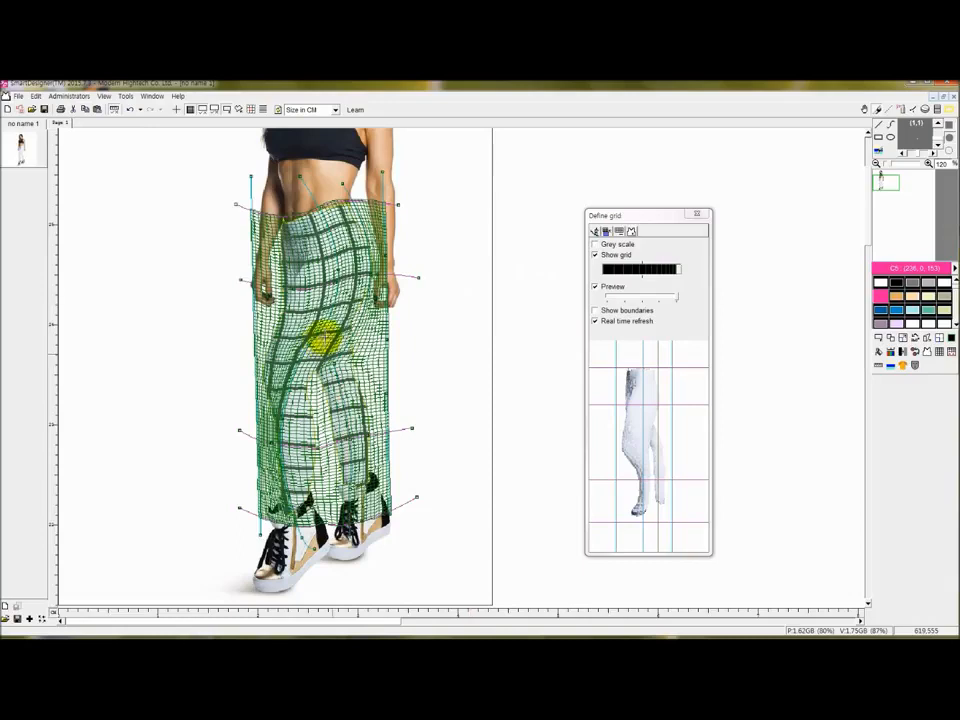
left_click_drag(320, 327, 336, 326)
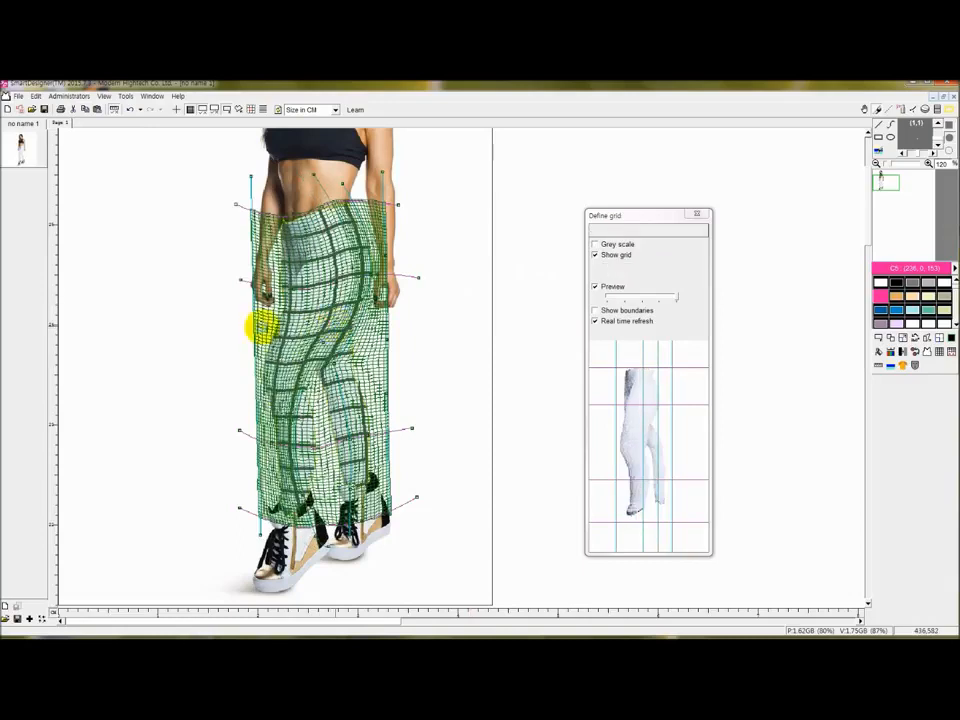
Widen the mesh edges past both legs, bend its top leftward, and close the grid definition.
left_click_drag(257, 321, 244, 321)
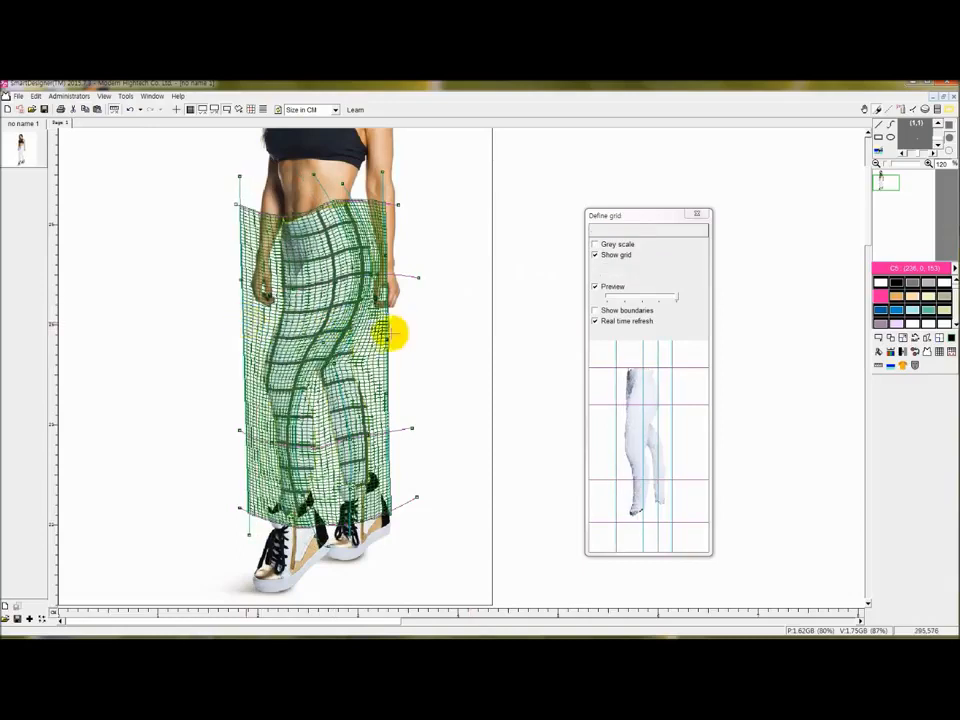
left_click_drag(386, 323, 396, 326)
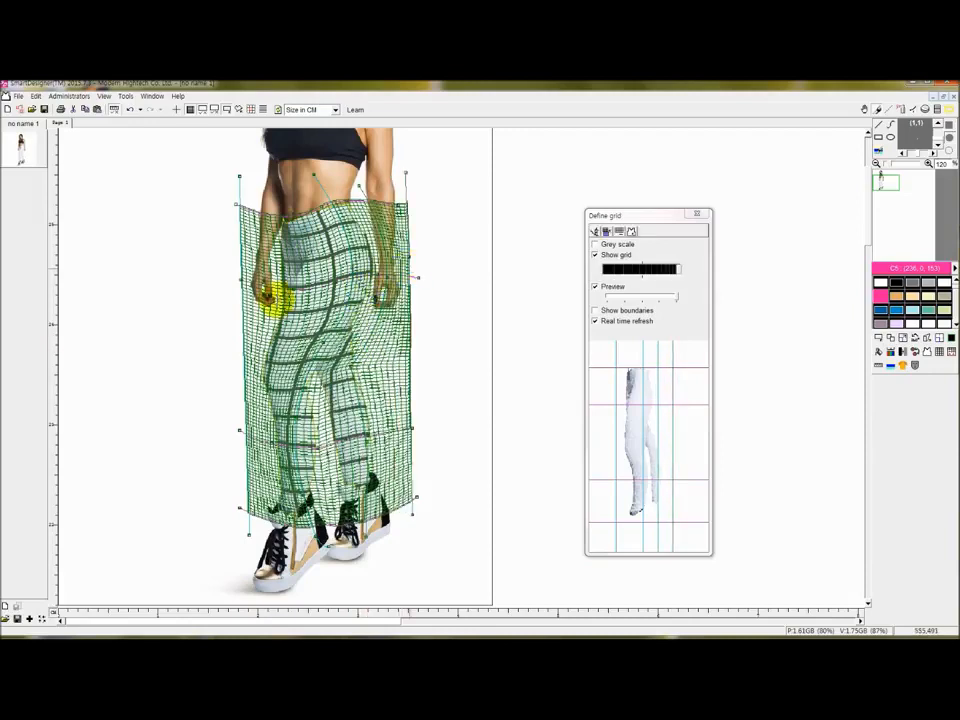
left_click_drag(246, 342, 239, 340)
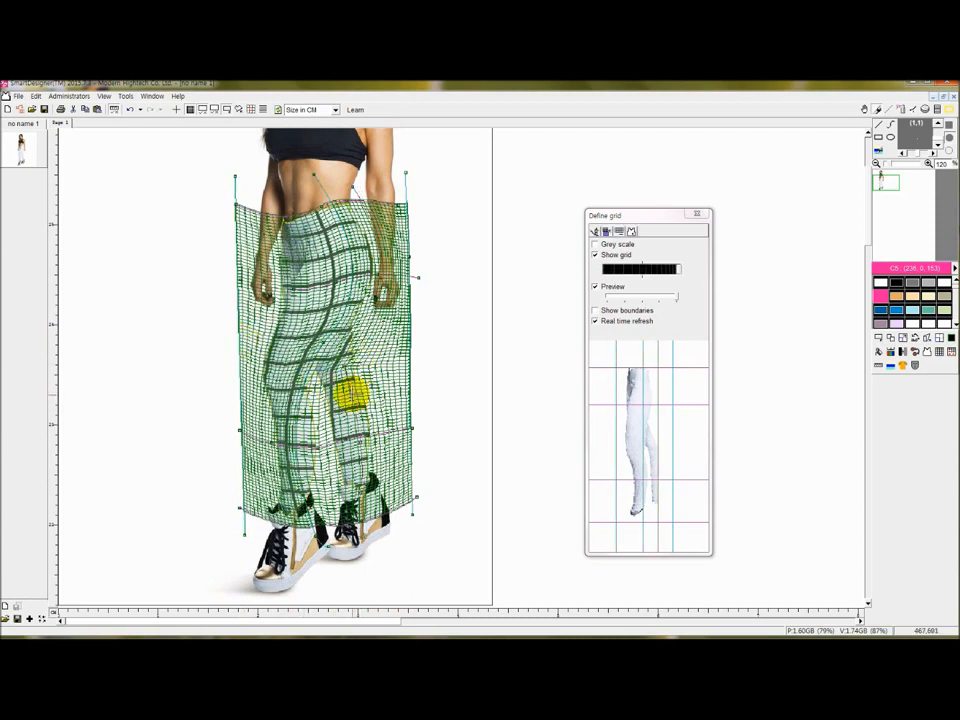
left_click_drag(348, 302, 342, 302)
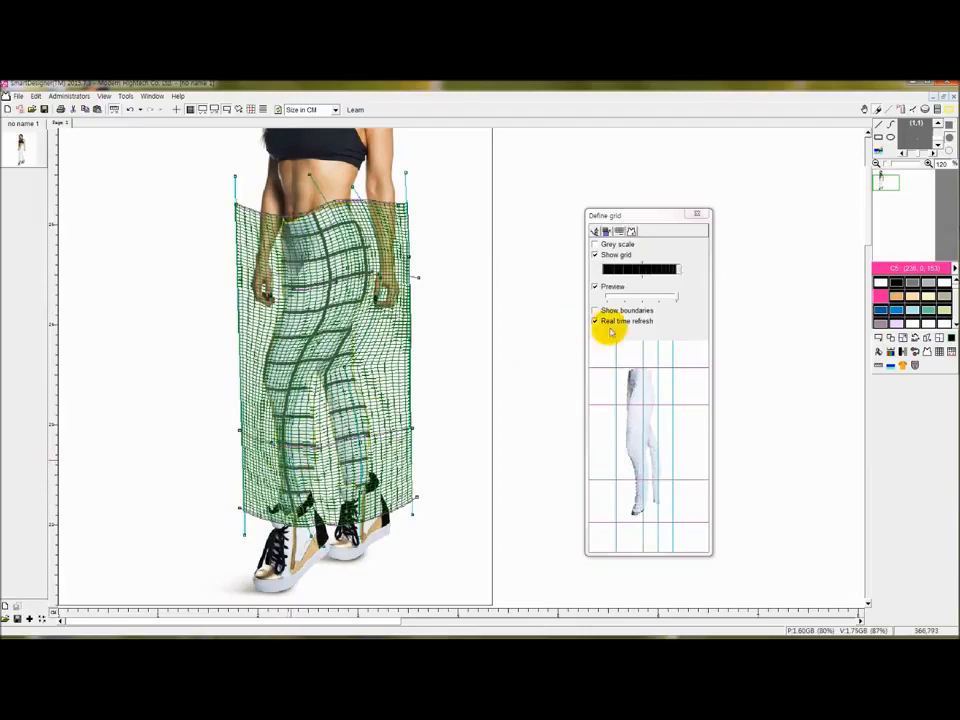
left_click(698, 215)
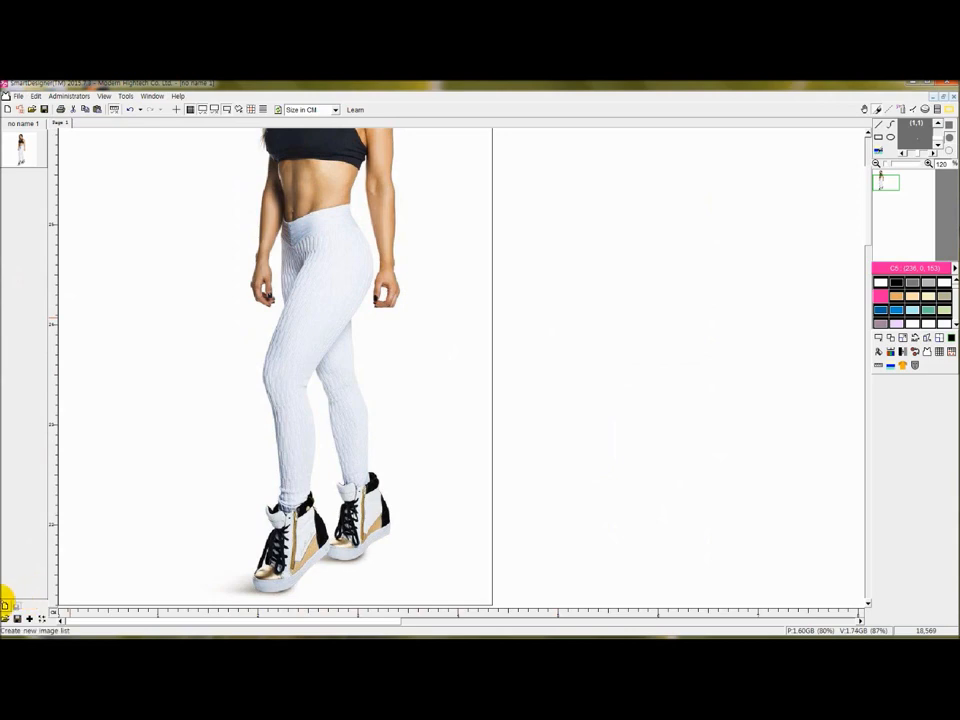
Load the pattern.ssl image list and drape the black-and-white octagon pattern onto the leggings.
left_click(6, 619)
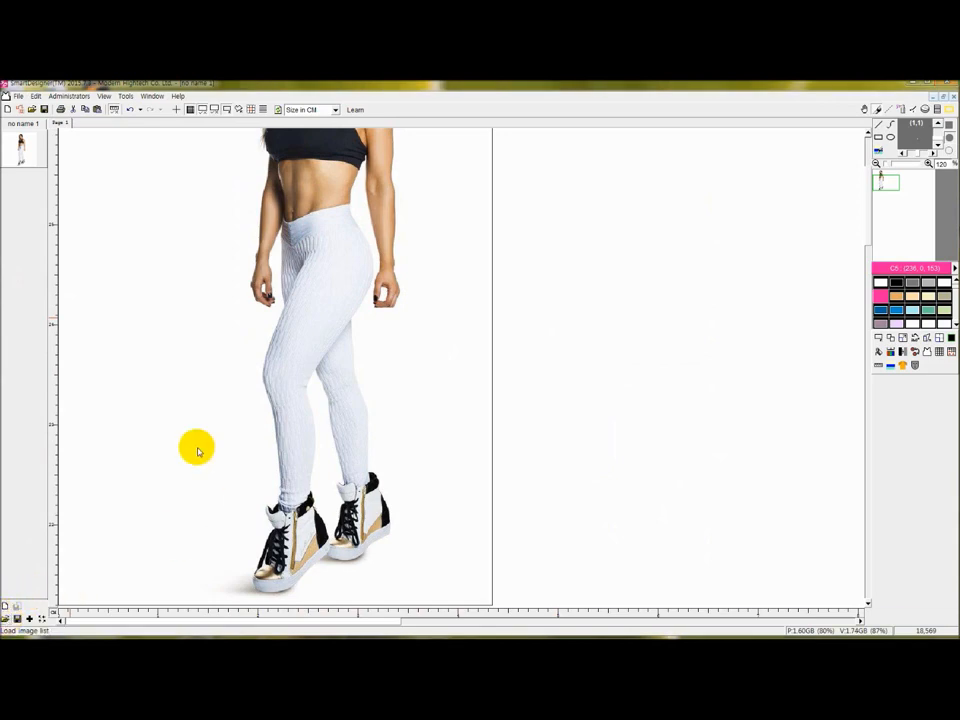
double_click(122, 129)
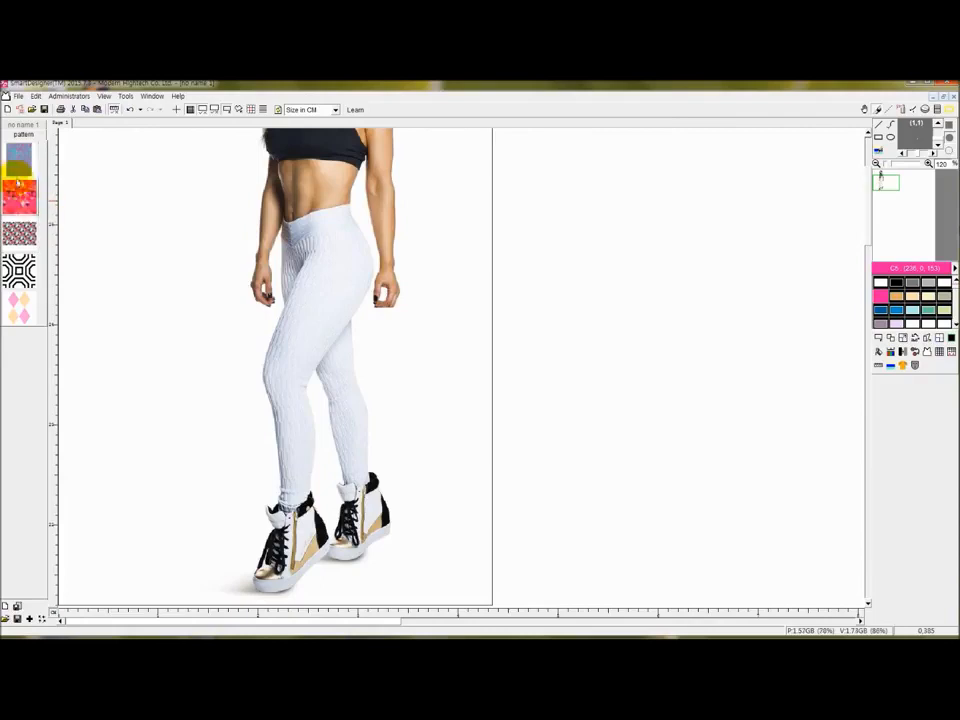
right_click(19, 271)
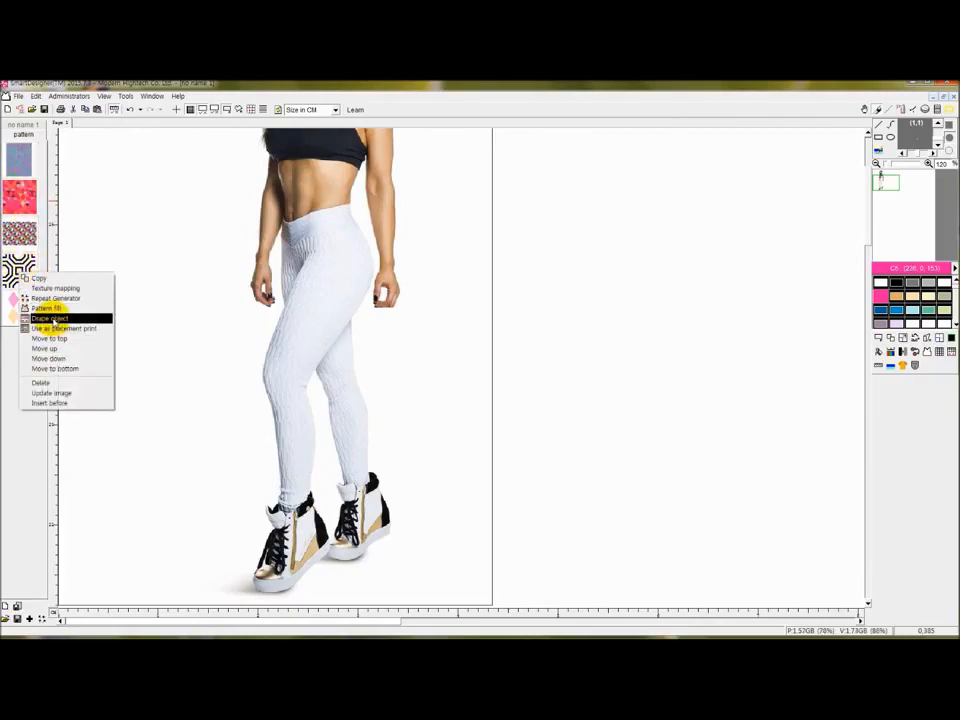
left_click(50, 319)
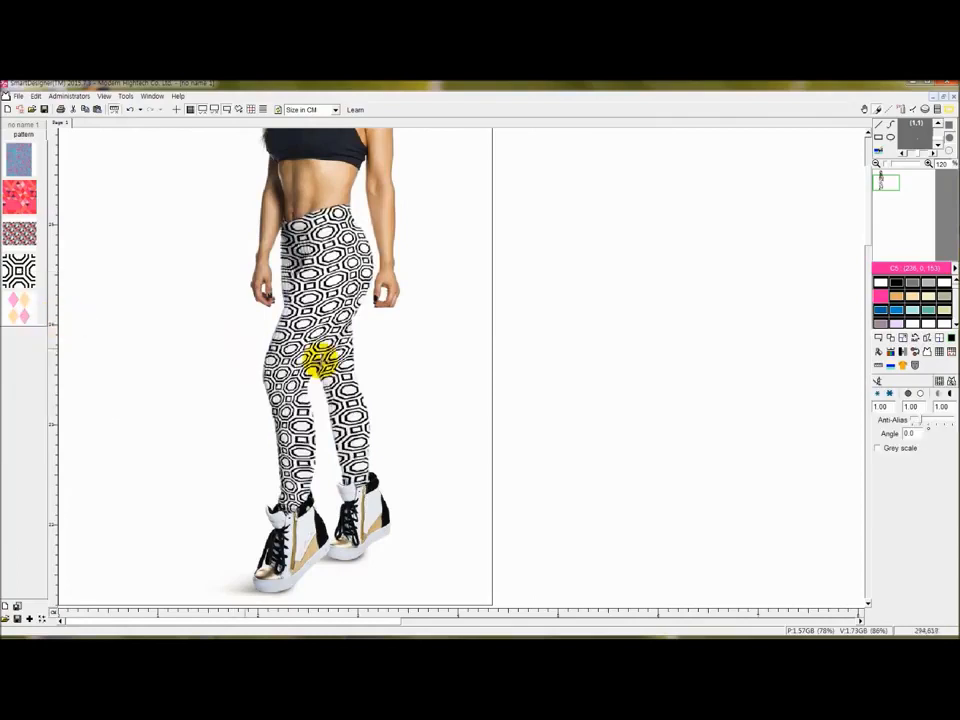
scroll(408, 416, "down", 3)
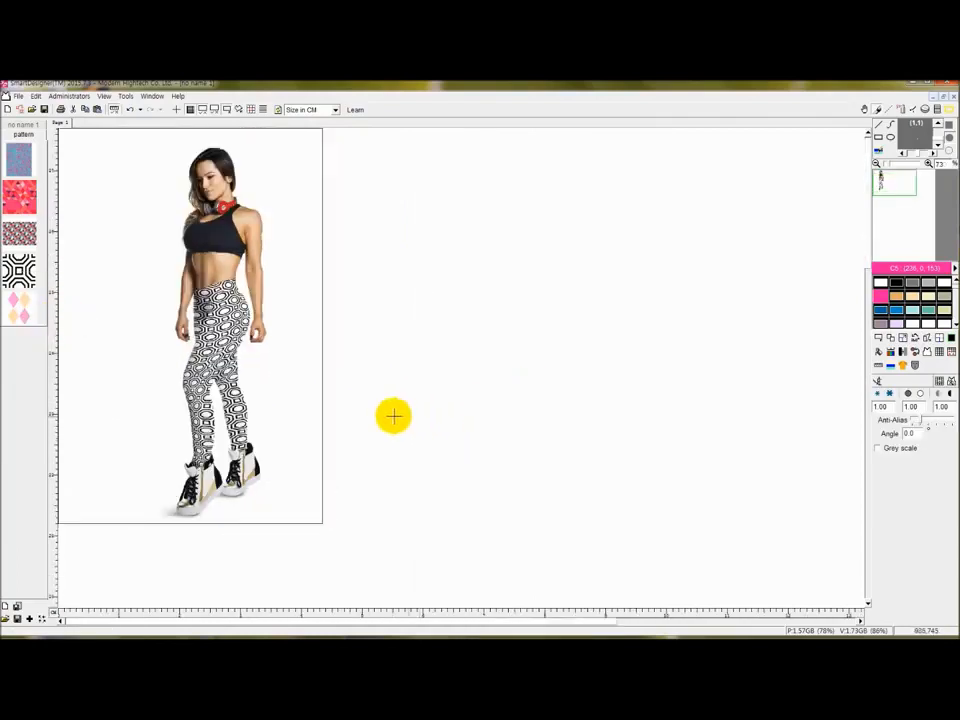
scroll(376, 404, "up", 2)
left_click_drag(418, 617, 357, 617)
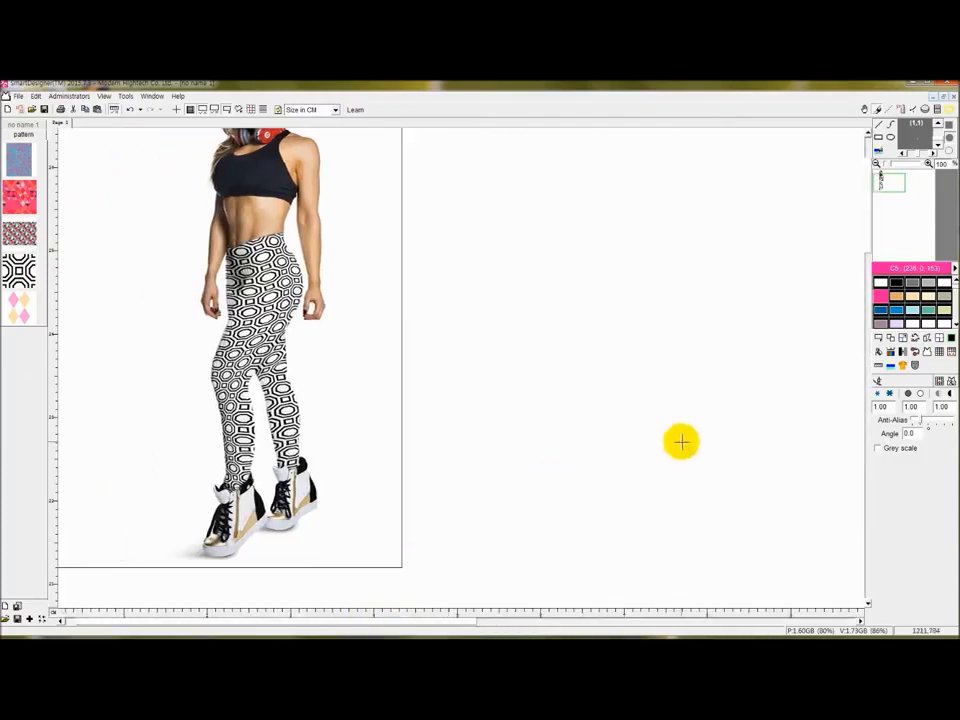
Shrink the octagon drape to 0.70, darken it to 0.90 and raise contrast to 1.20.
left_click(881, 395)
left_click(880, 396)
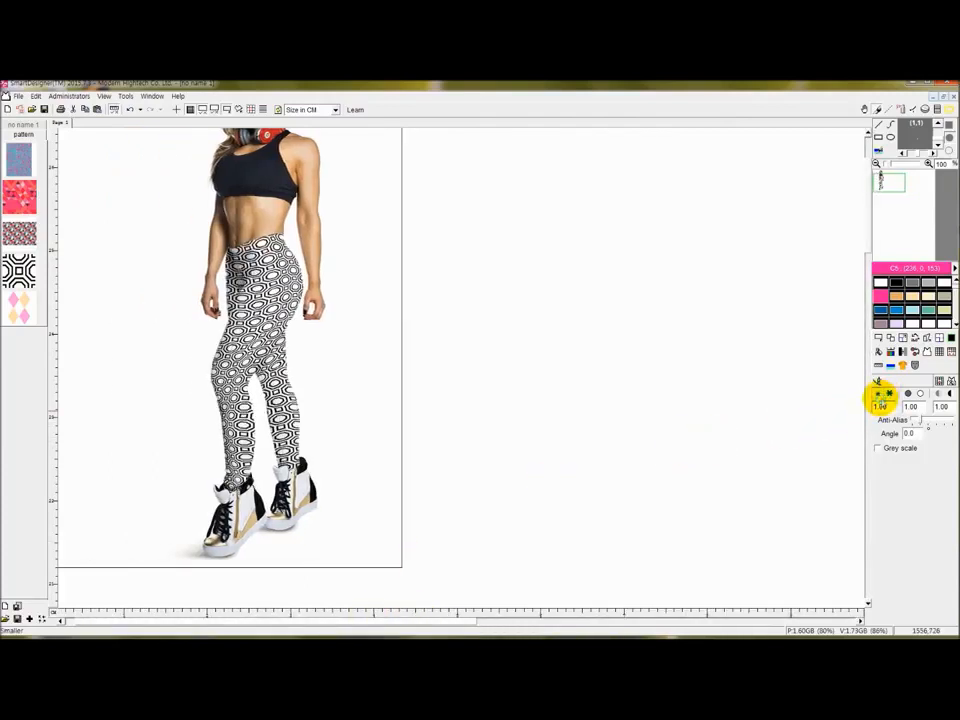
left_click(880, 396)
left_click(915, 393)
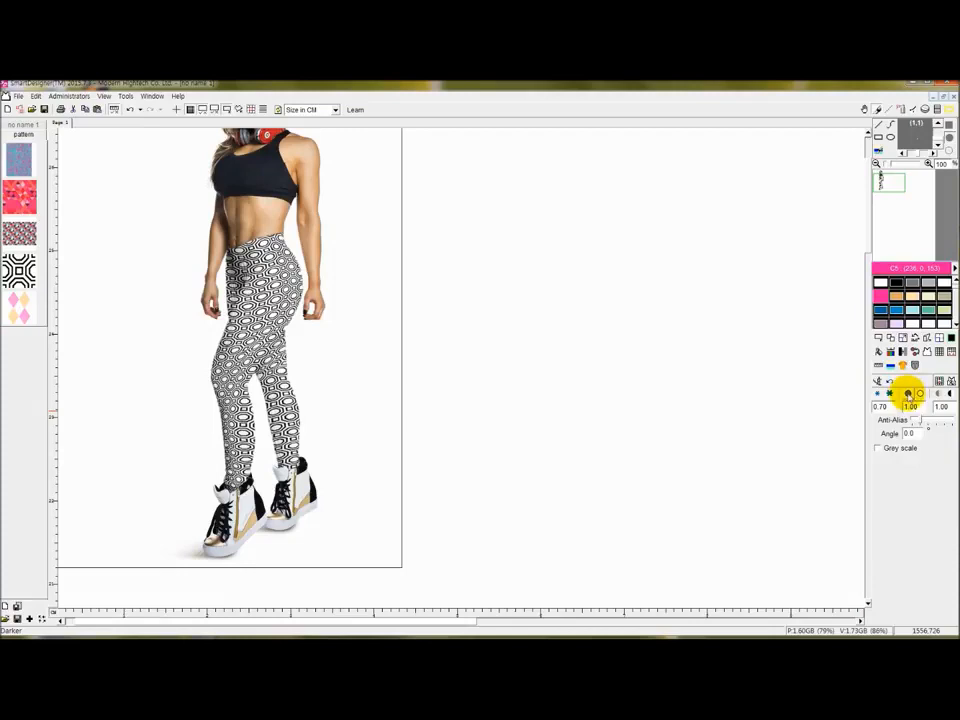
left_click(907, 394)
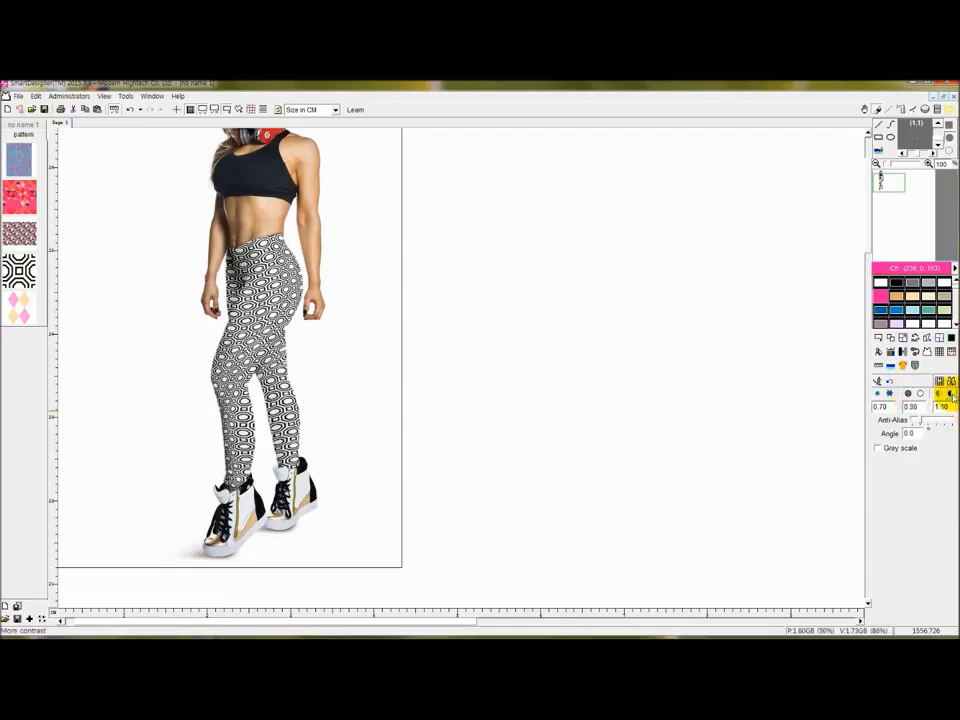
left_click(950, 394)
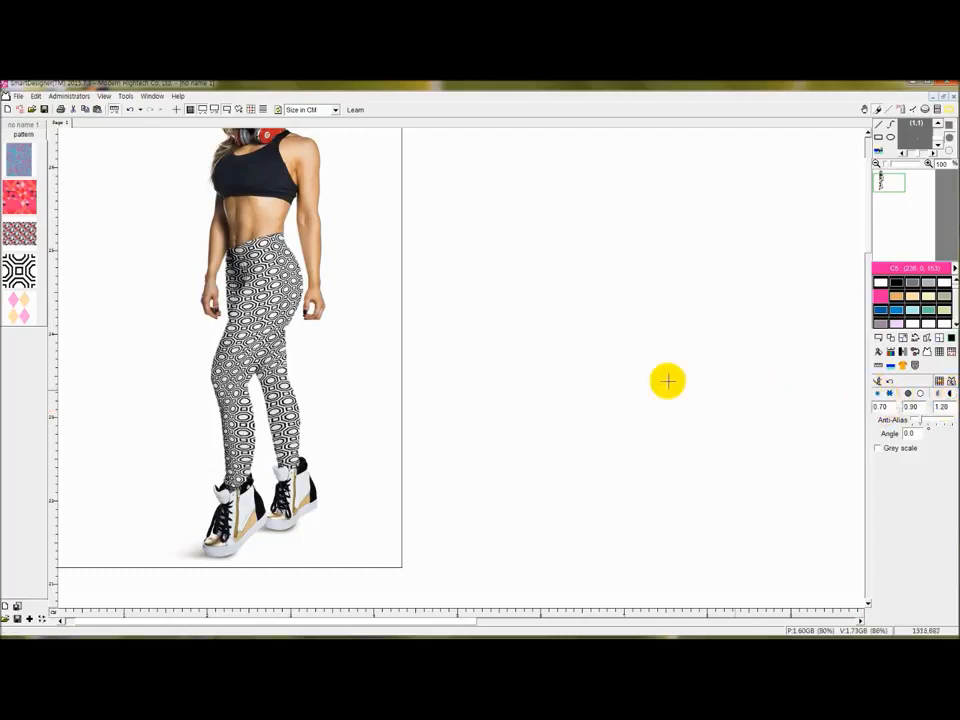
Try the red triangle pattern at several scales, then drape the blue-grey knit pattern at 1.50.
right_click(21, 199)
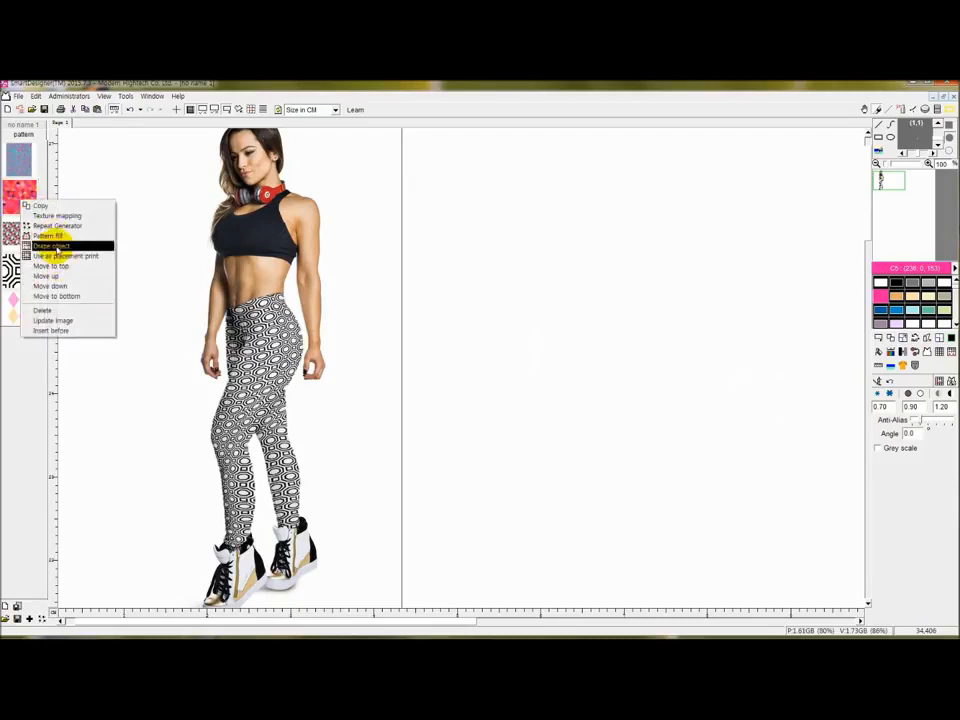
left_click(55, 238)
left_click(285, 403)
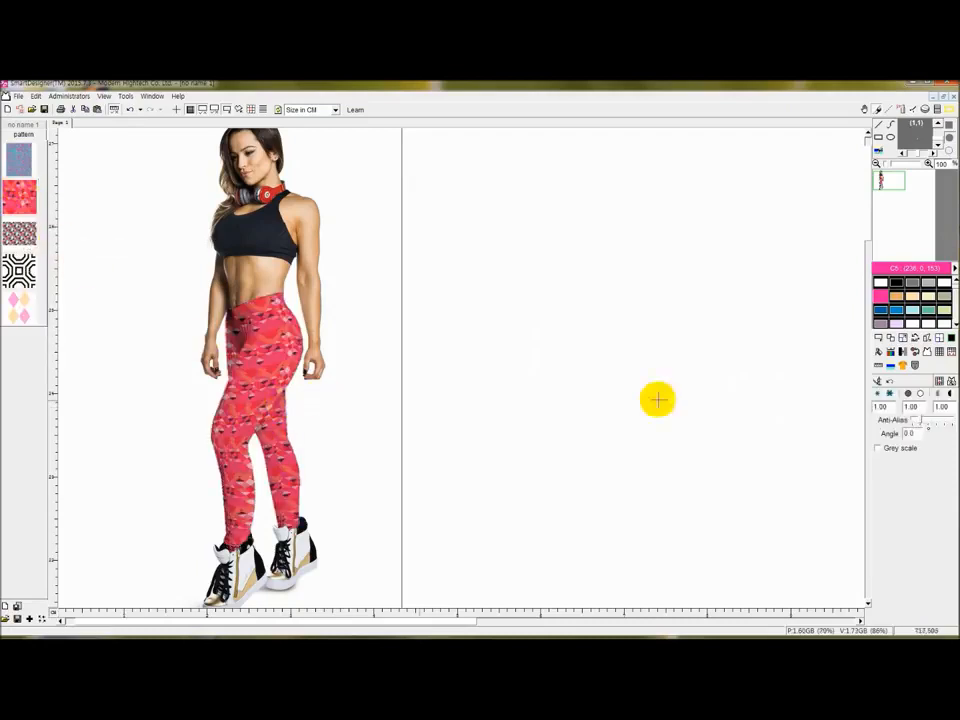
left_click(879, 395)
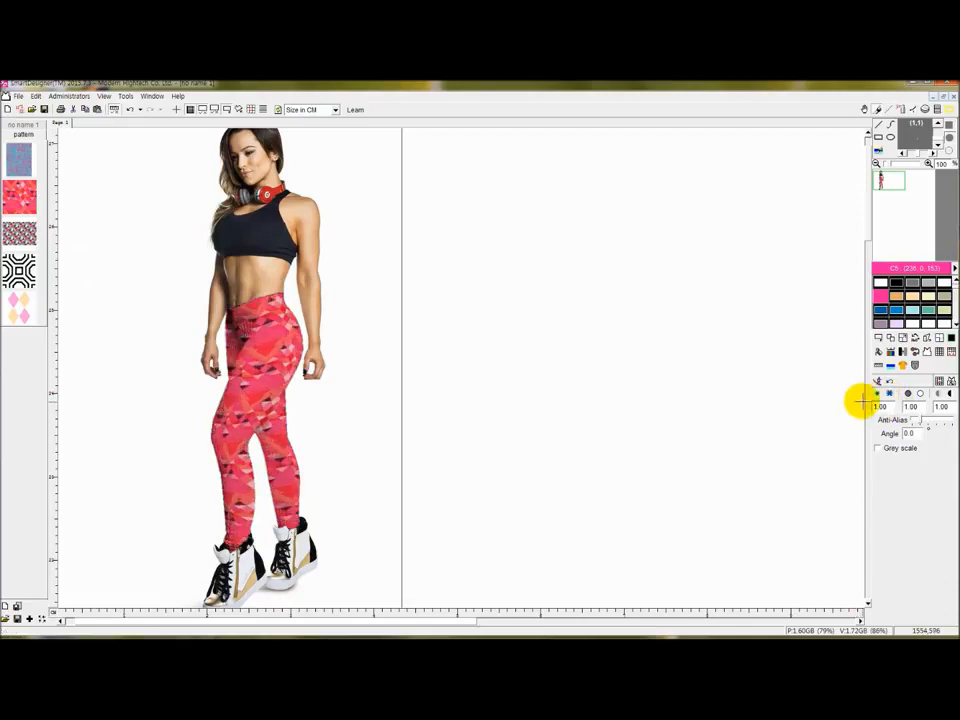
left_click(878, 395)
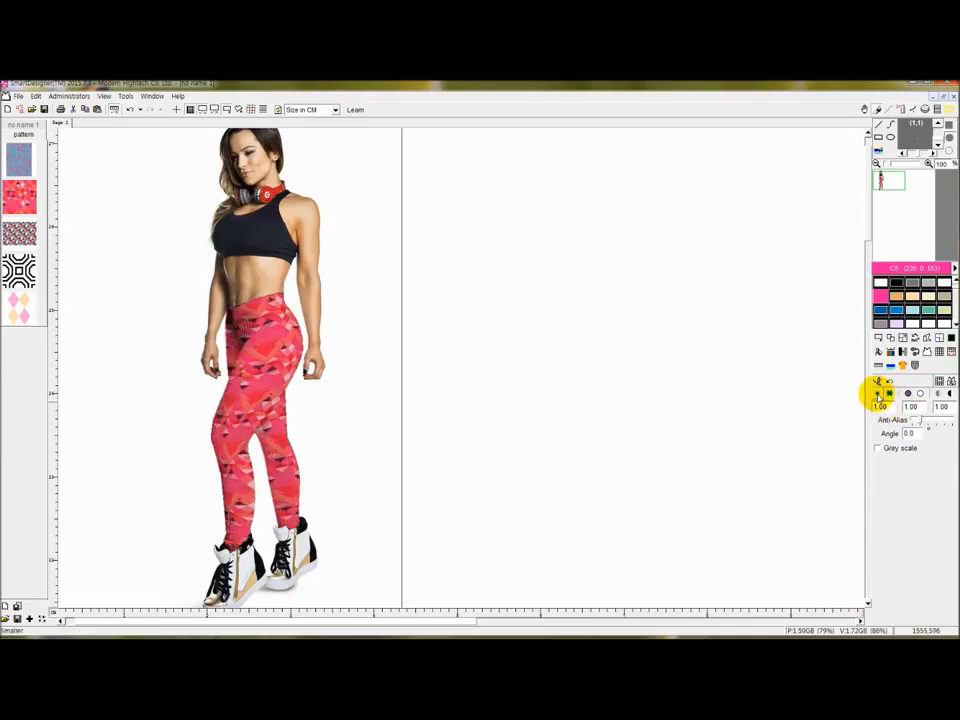
left_click(889, 394)
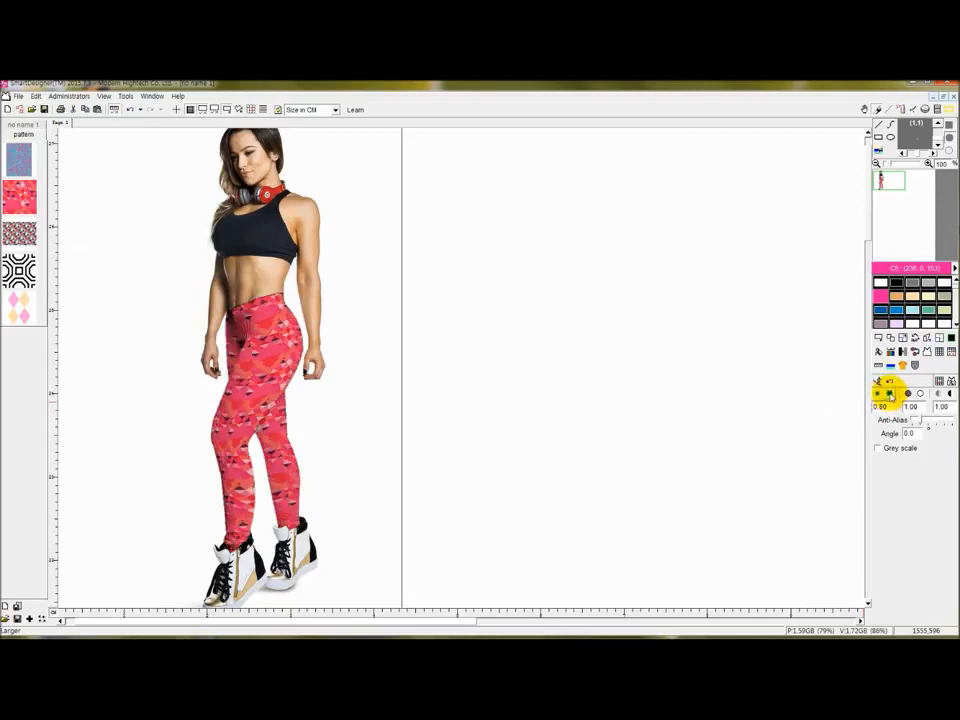
left_click(889, 394)
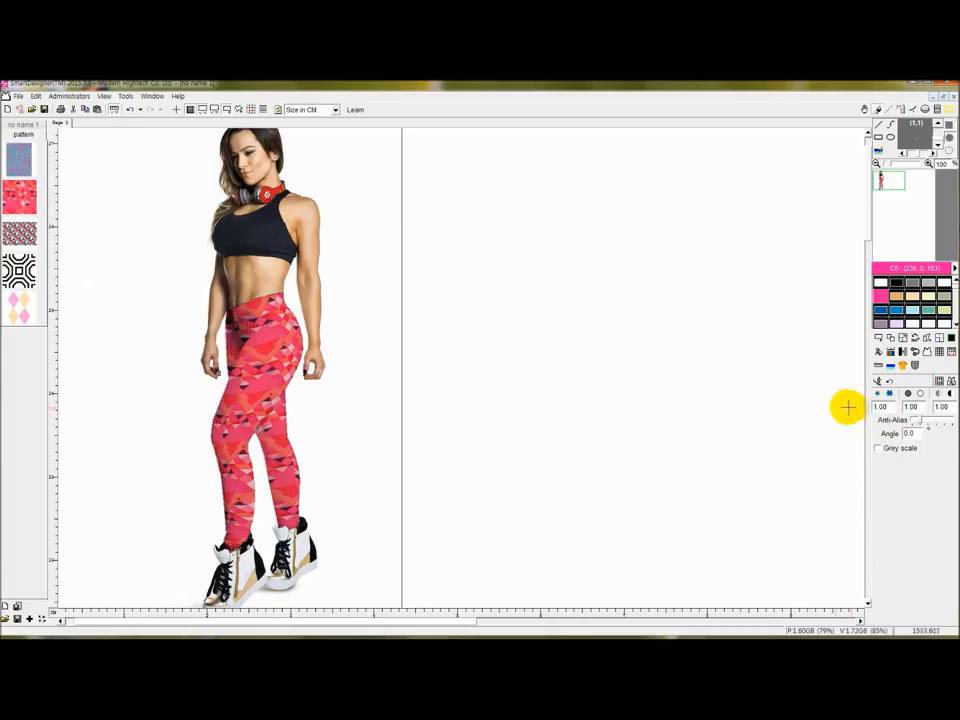
left_click(877, 393)
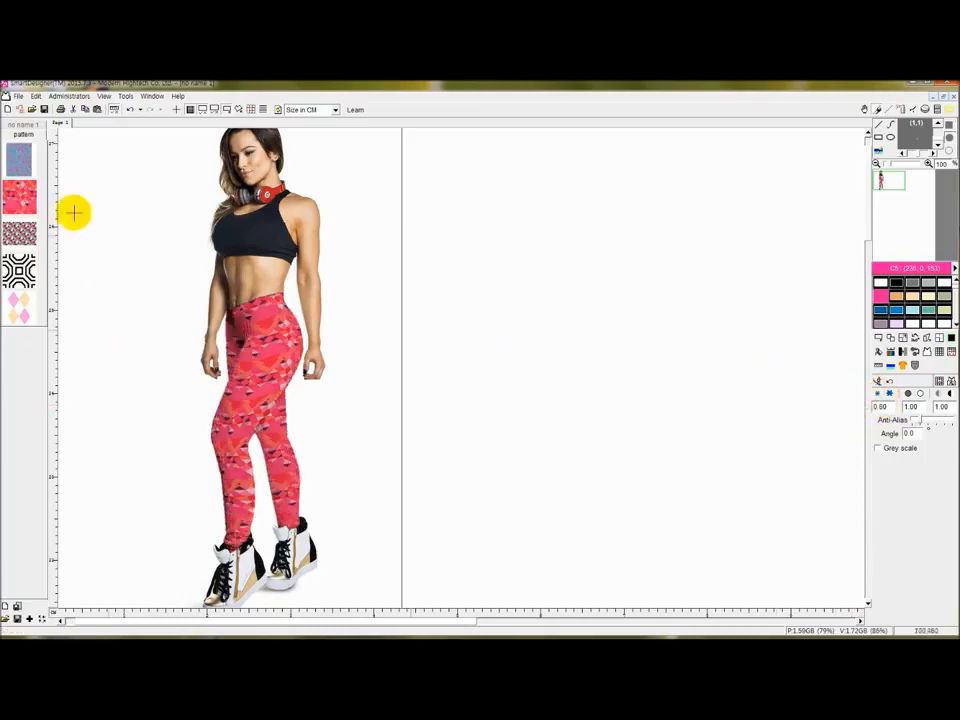
right_click(19, 157)
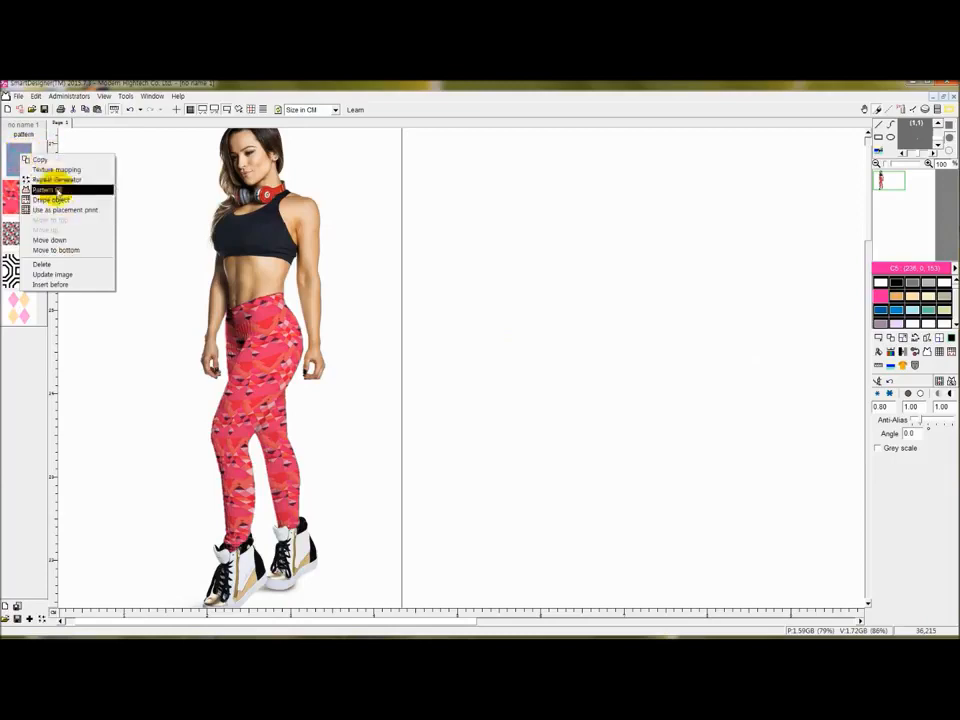
left_click(60, 200)
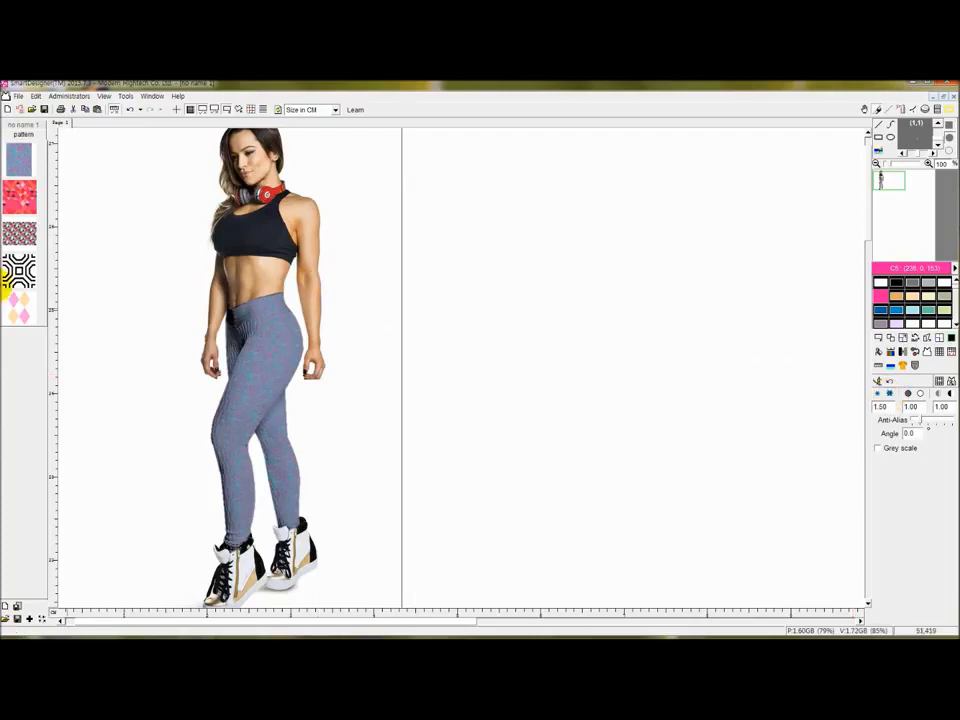
Drape the pink-and-yellow diamond harlequin pattern on the leggings and bring its scale to 1.00.
right_click(22, 303)
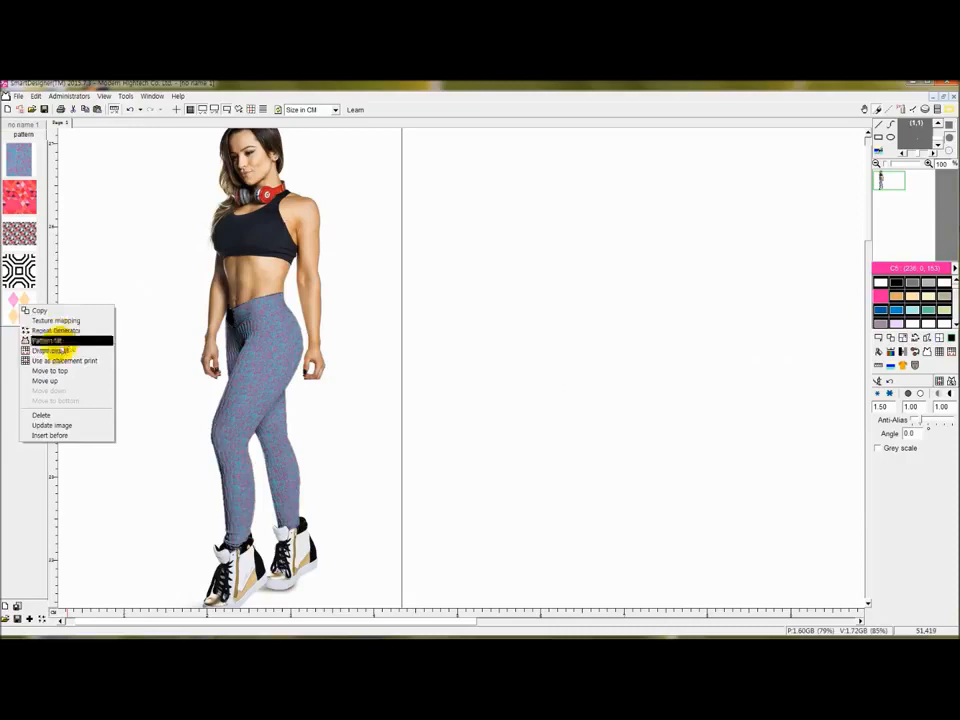
left_click(15, 312)
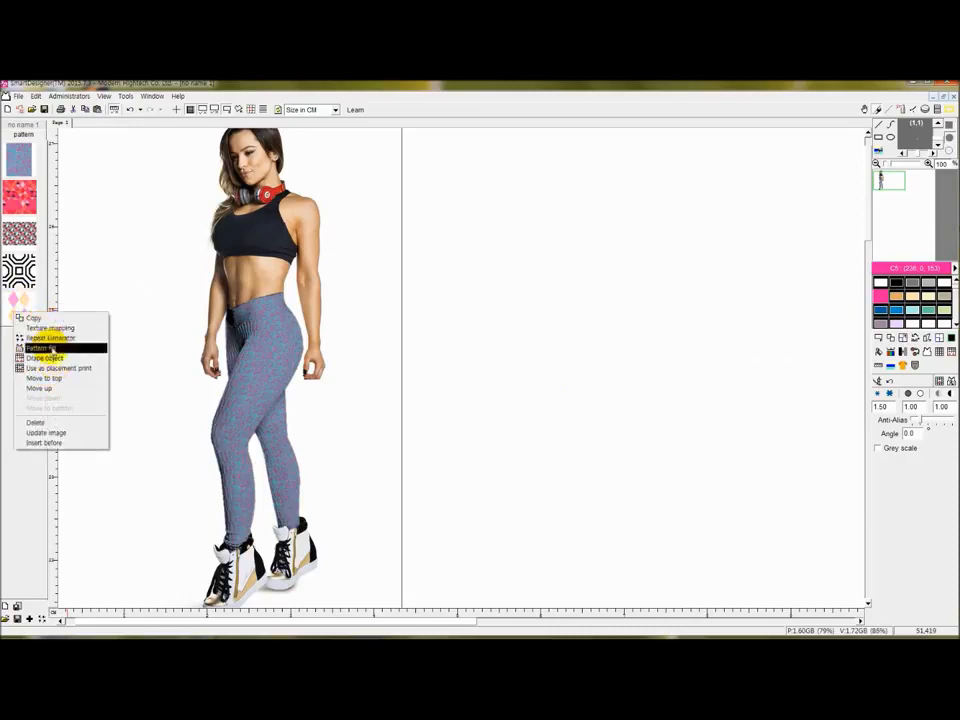
left_click(50, 358)
left_click(257, 412)
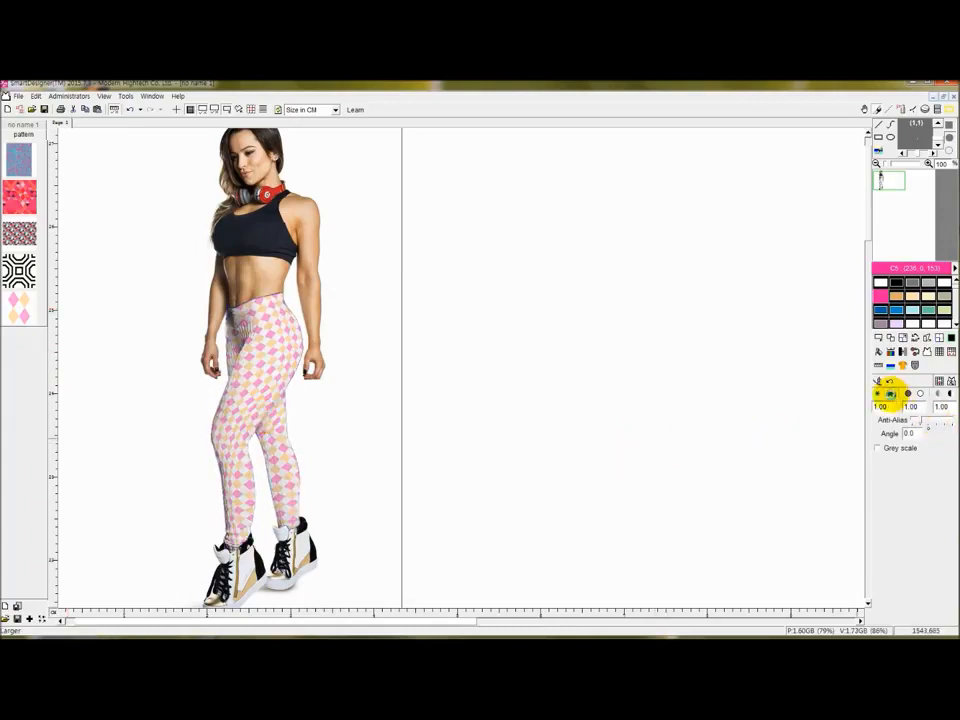
left_click(878, 392)
left_click(878, 392)
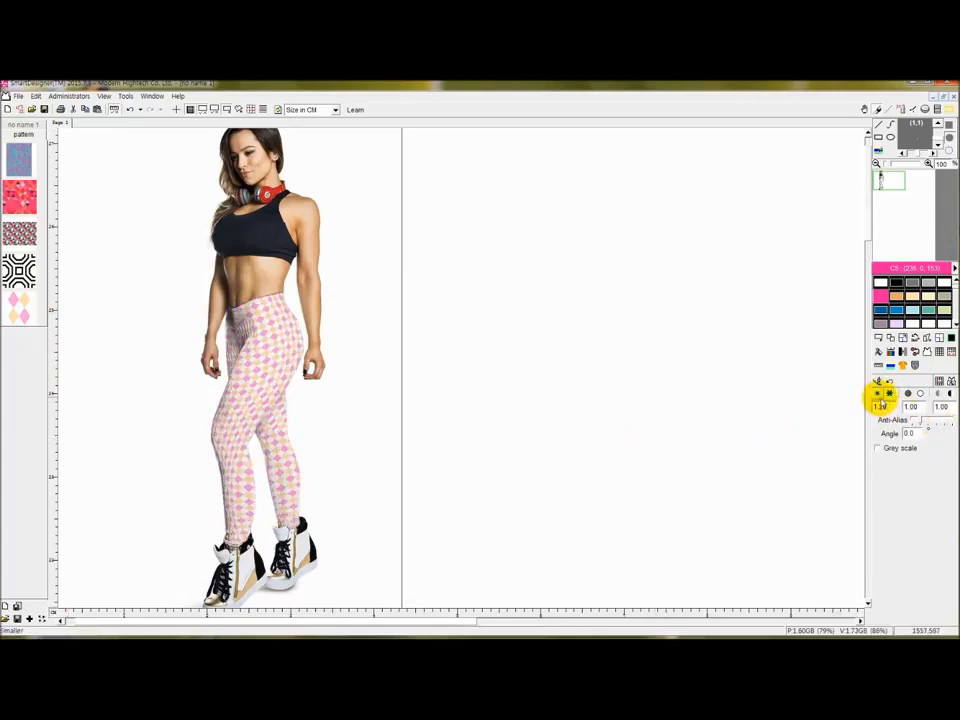
left_click(876, 394)
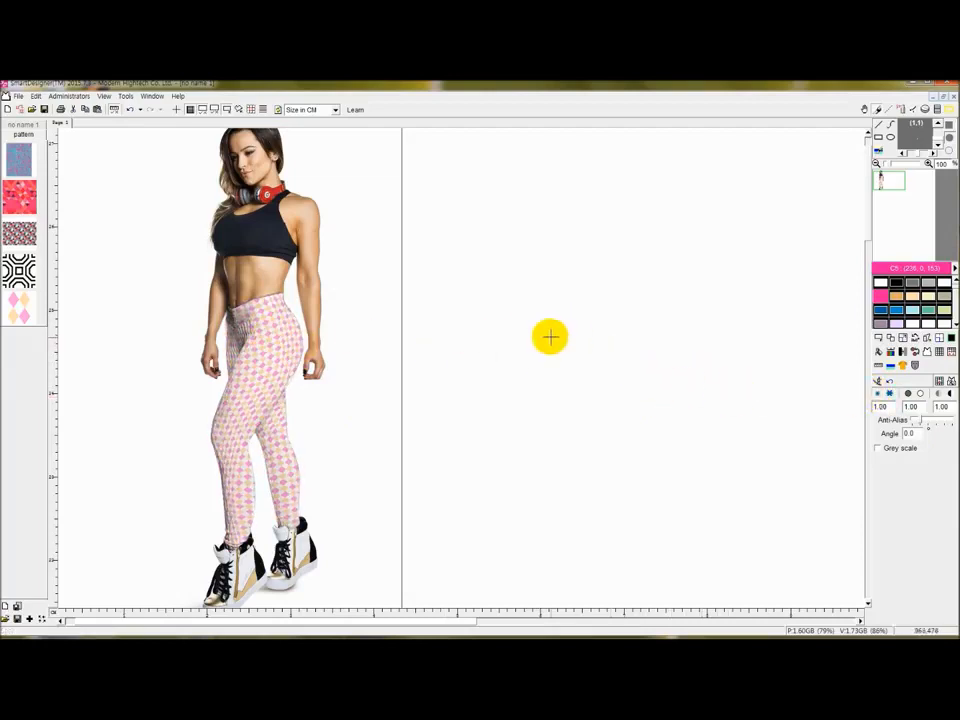
scroll(528, 332, "down", 2)
scroll(456, 328, "up", 2)
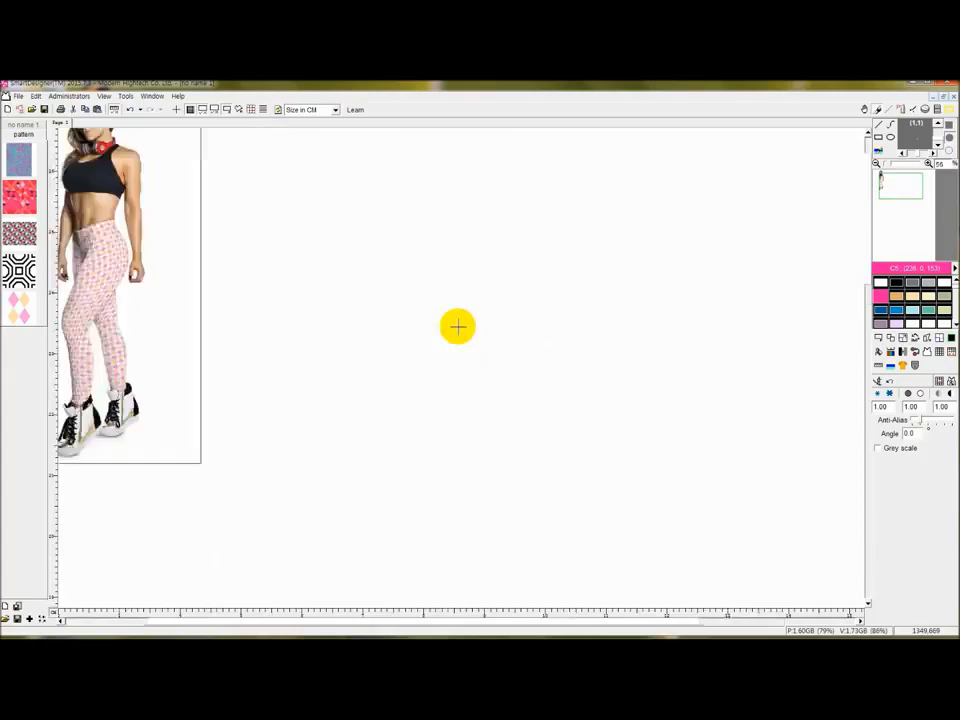
left_click_drag(512, 617, 296, 617)
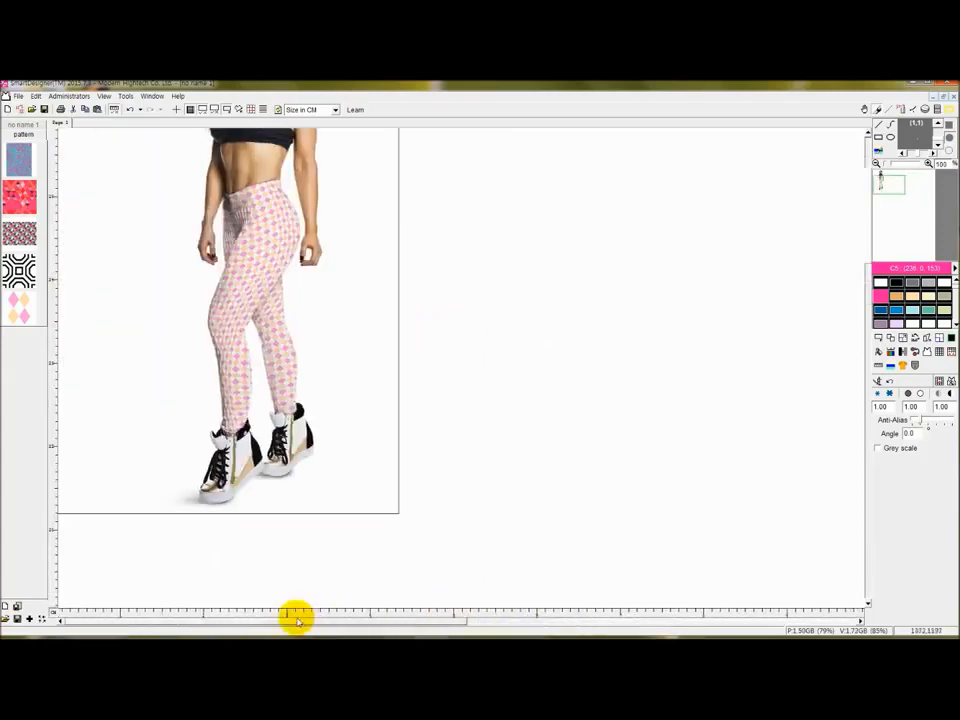
scroll(340, 310, "down", 3)
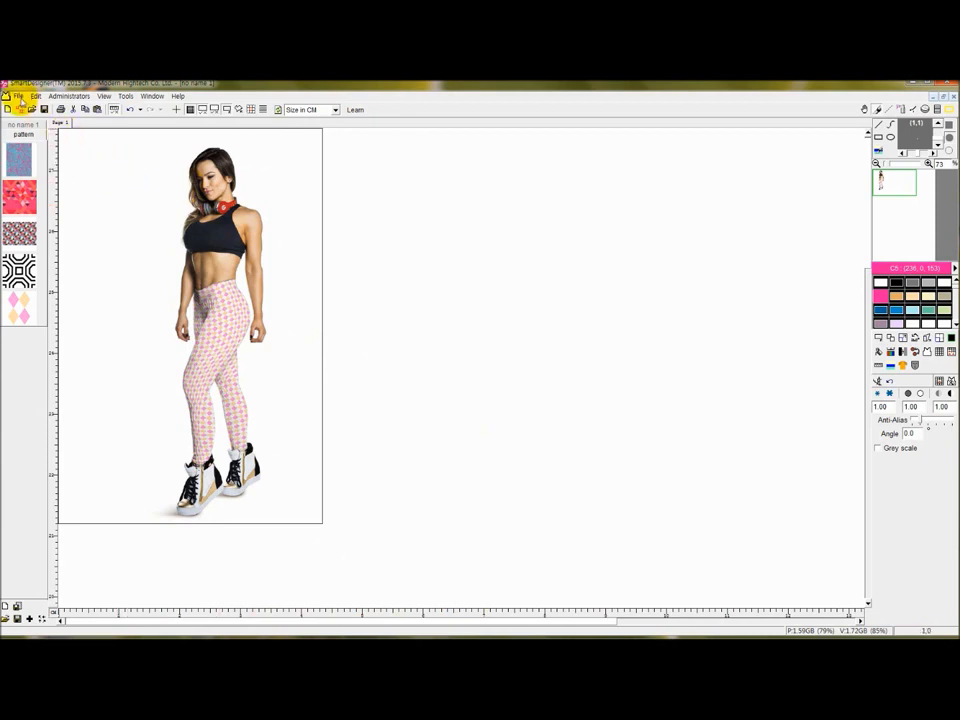
Export the design via File > Export image as PNG file leggings123.png and save it.
left_click(18, 96)
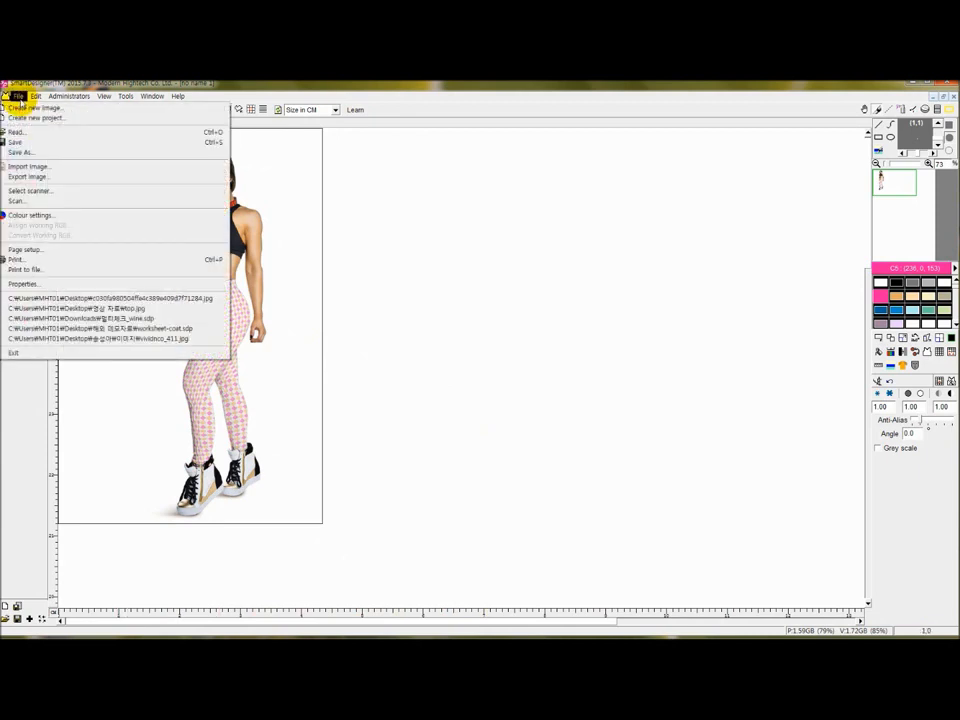
left_click(34, 177)
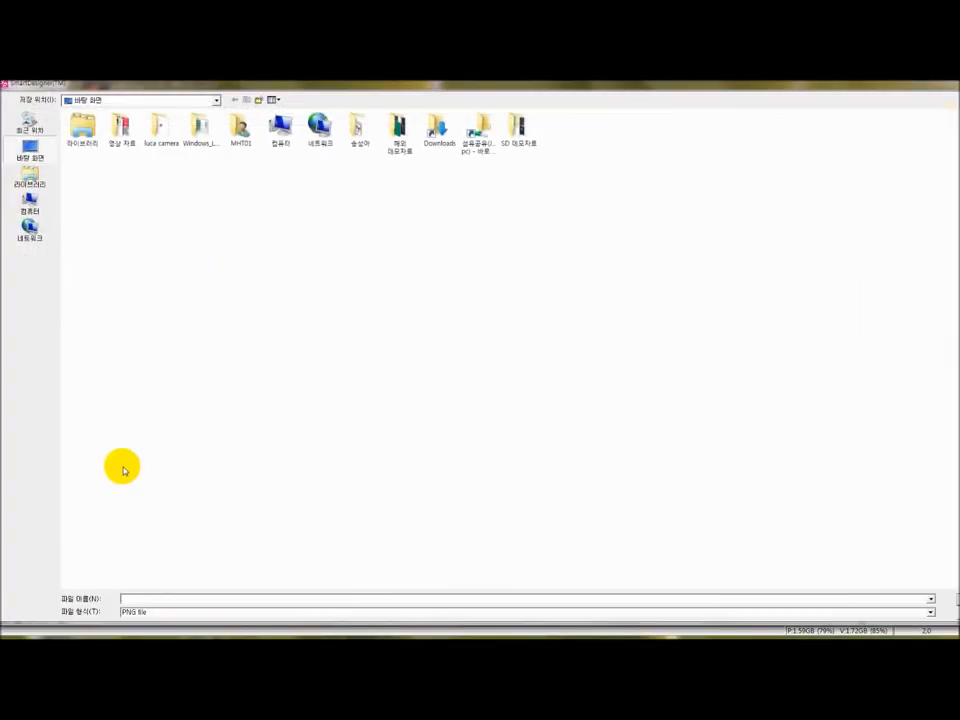
left_click(219, 612)
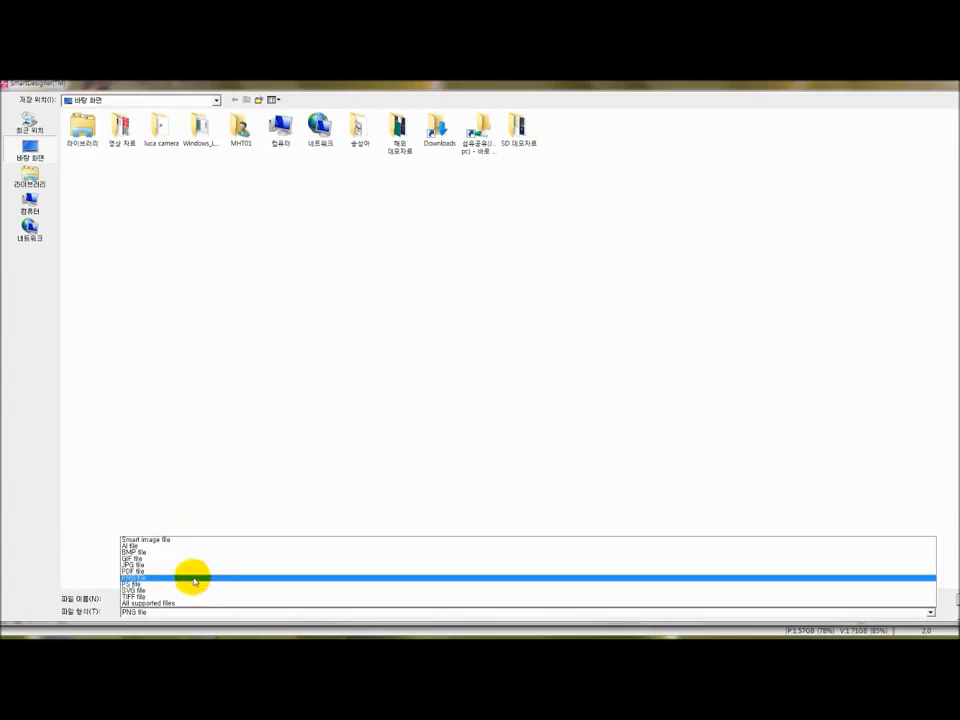
left_click(194, 578)
left_click(339, 599)
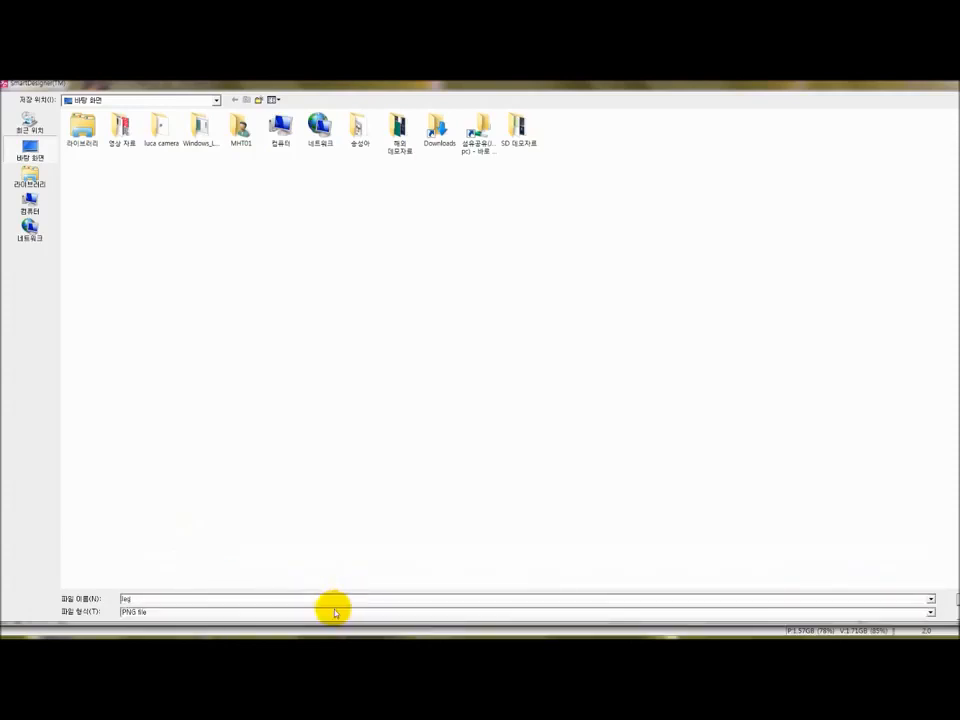
type("leggings123")
key("Return")
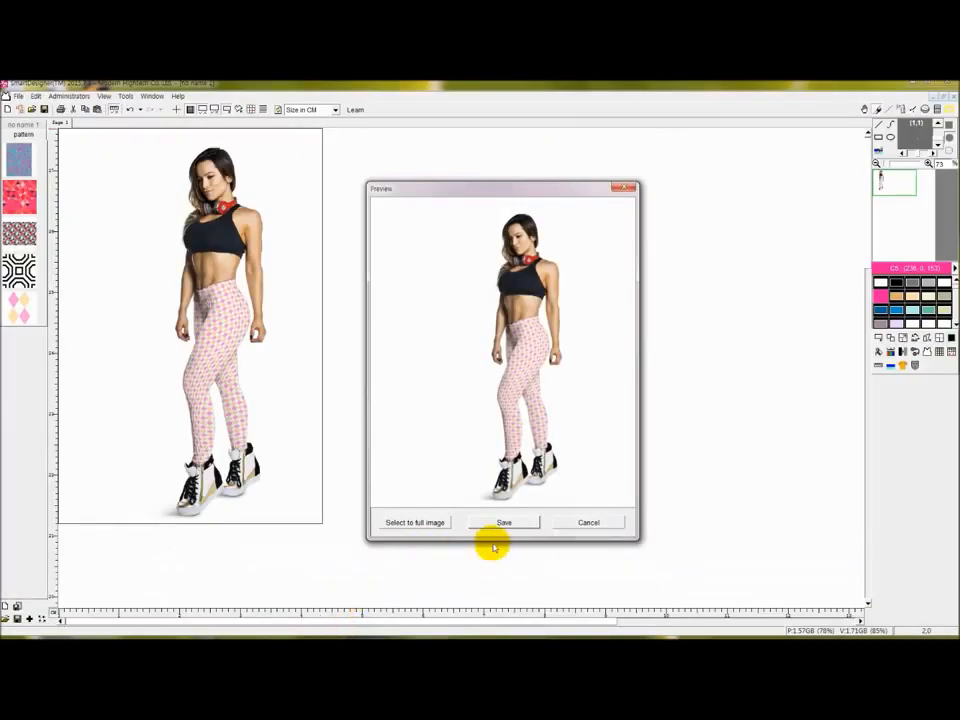
left_click(504, 523)
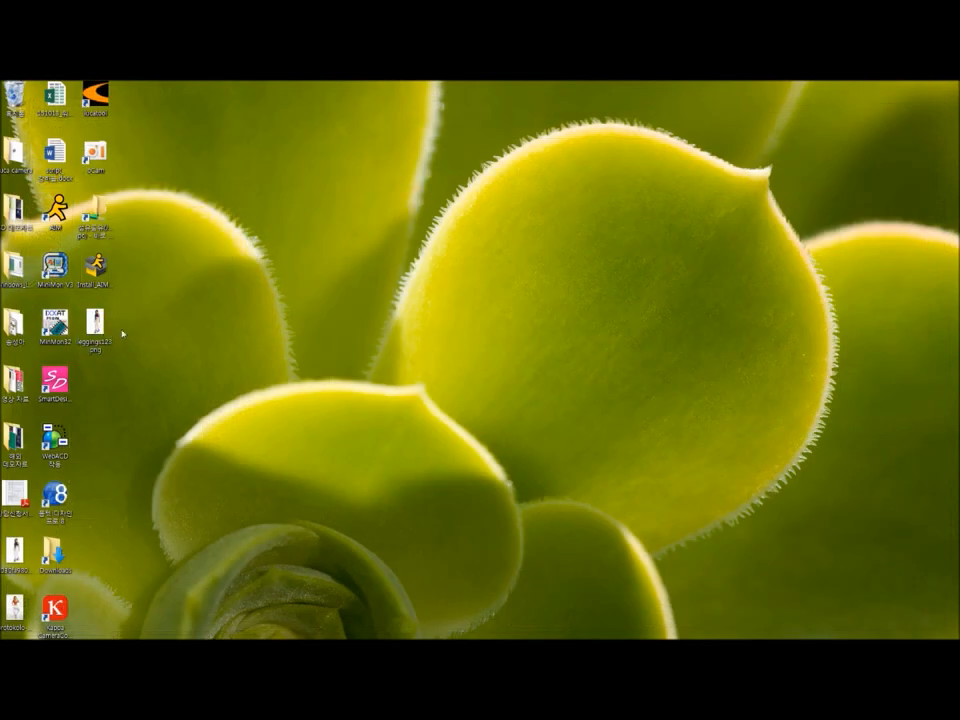
double_click(97, 323)
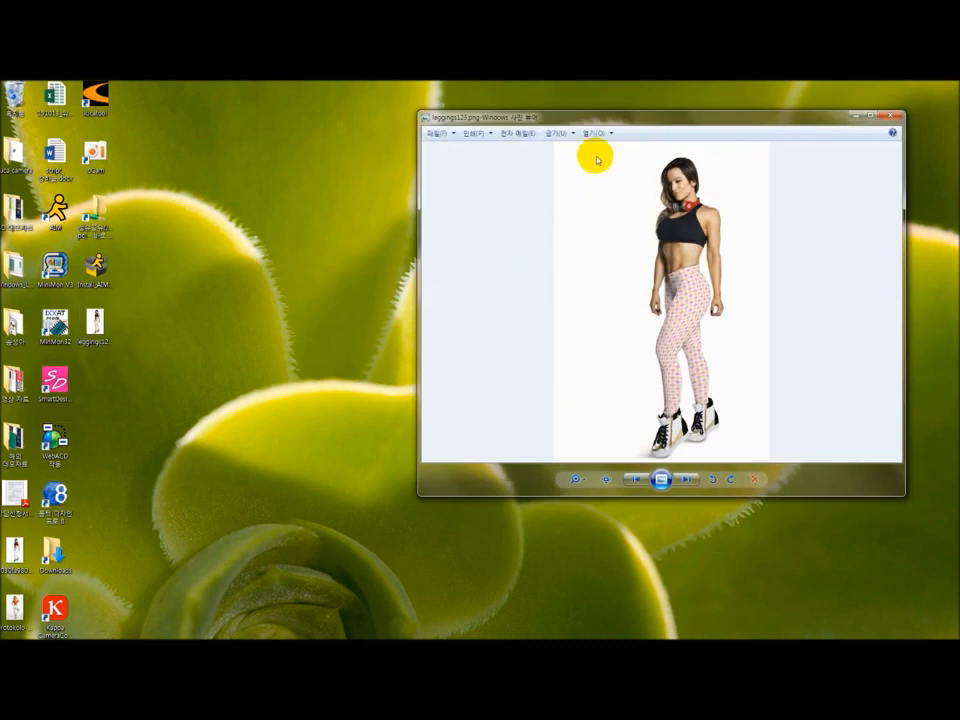
left_click_drag(641, 120, 532, 122)
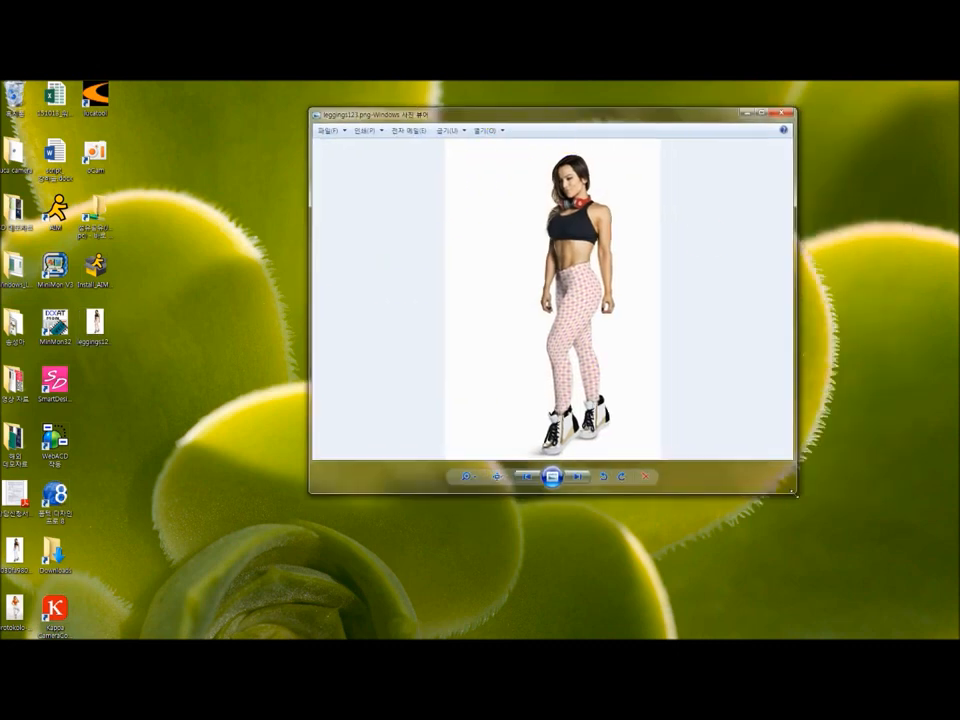
left_click_drag(796, 493, 845, 533)
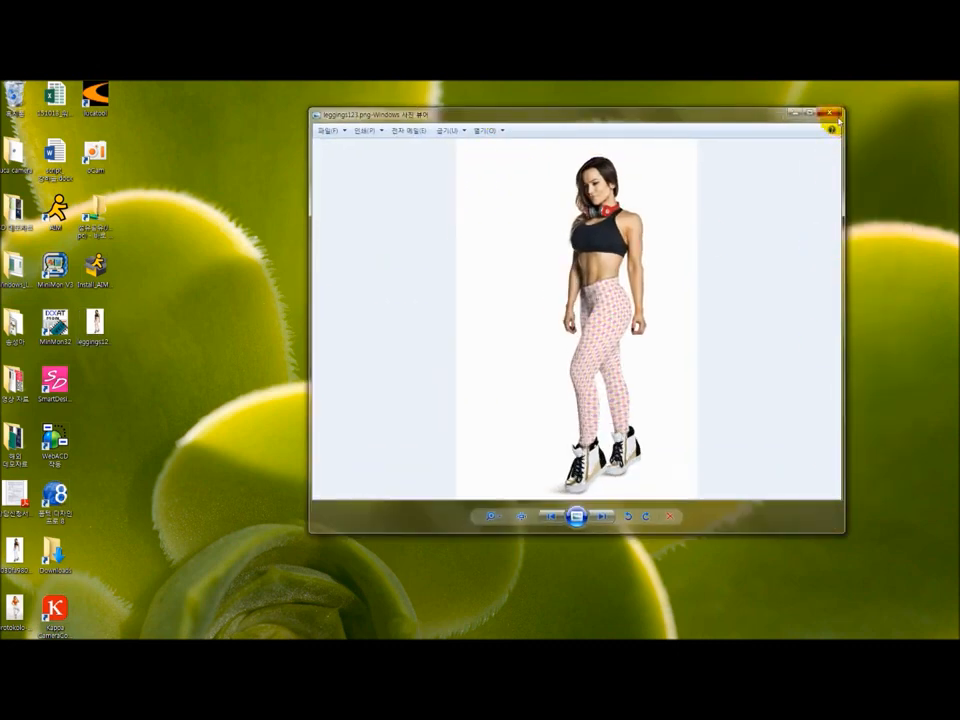
left_click(826, 113)
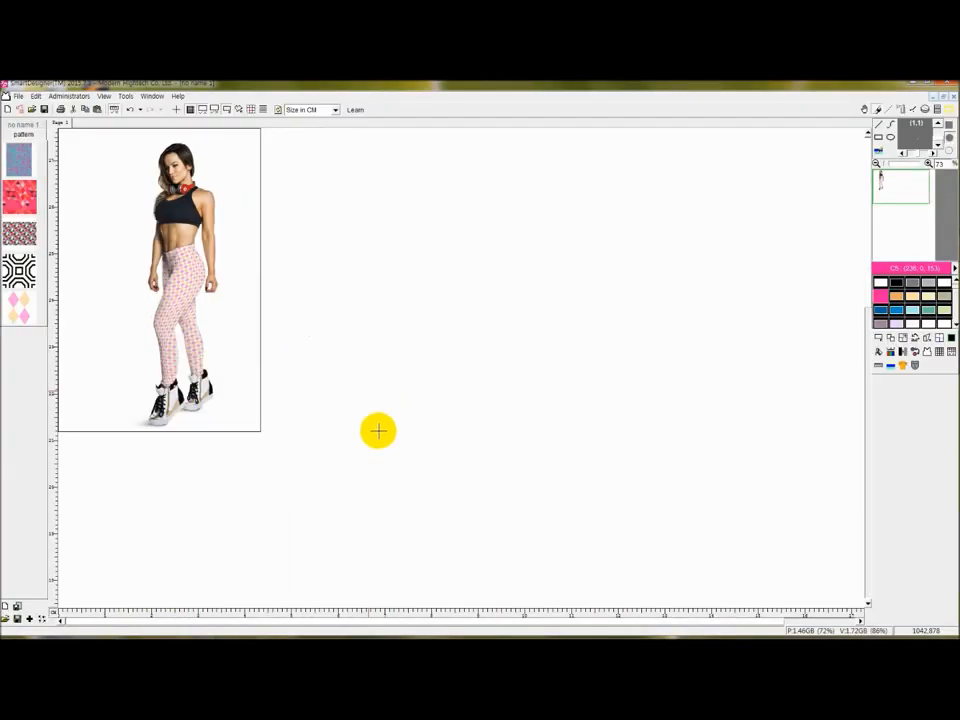
scroll(350, 420, "down", 1)
scroll(325, 435, "up", 1)
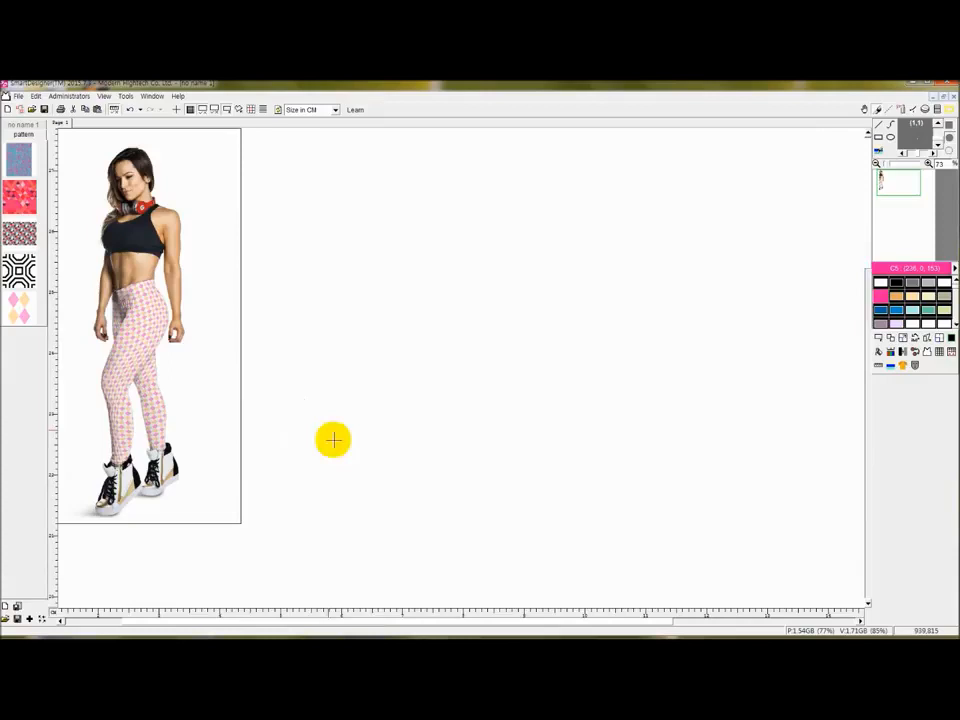
left_click_drag(266, 622, 165, 615)
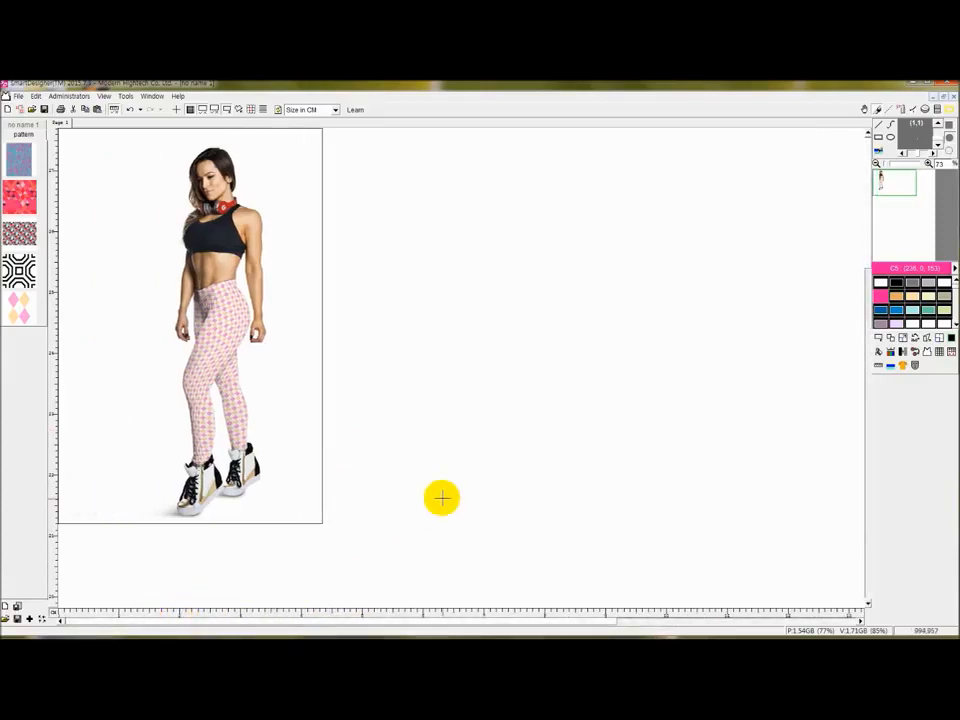